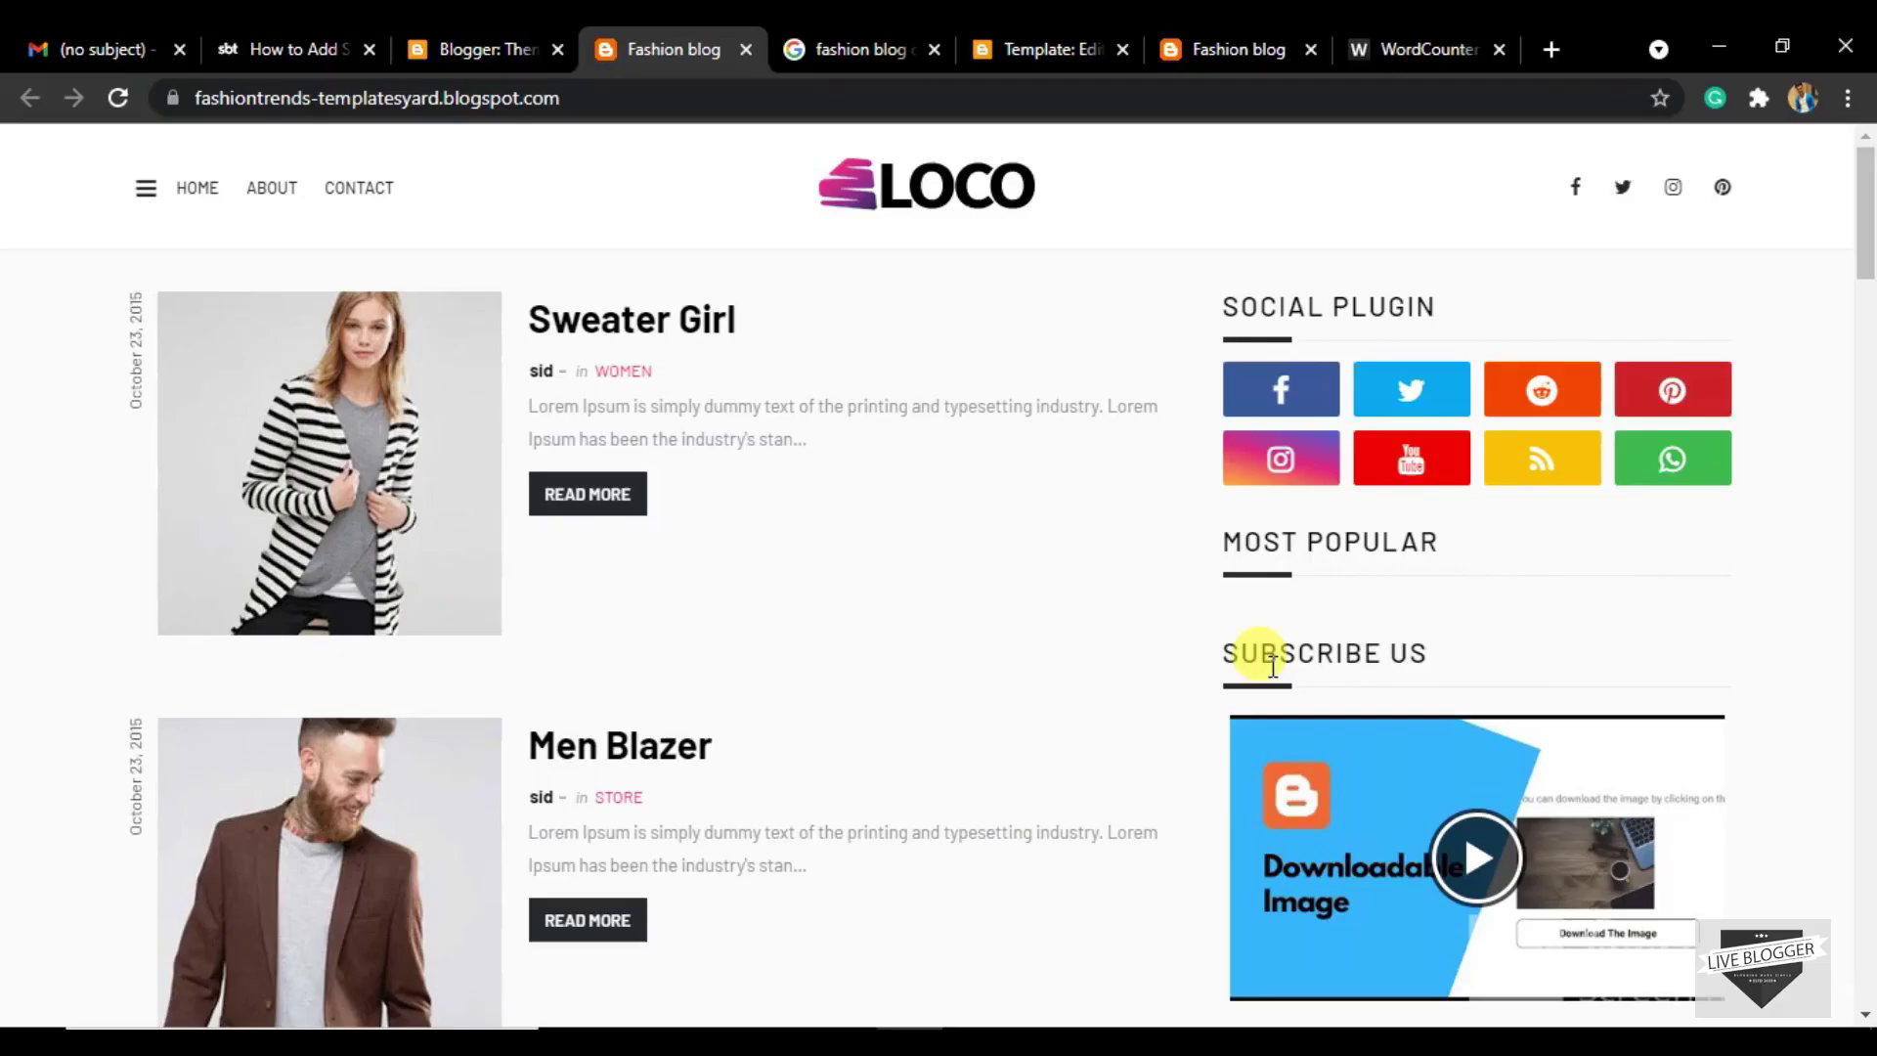
Leave the live Fashion blog homepage for the Blogger Theme dashboard tab
left_click(485, 65)
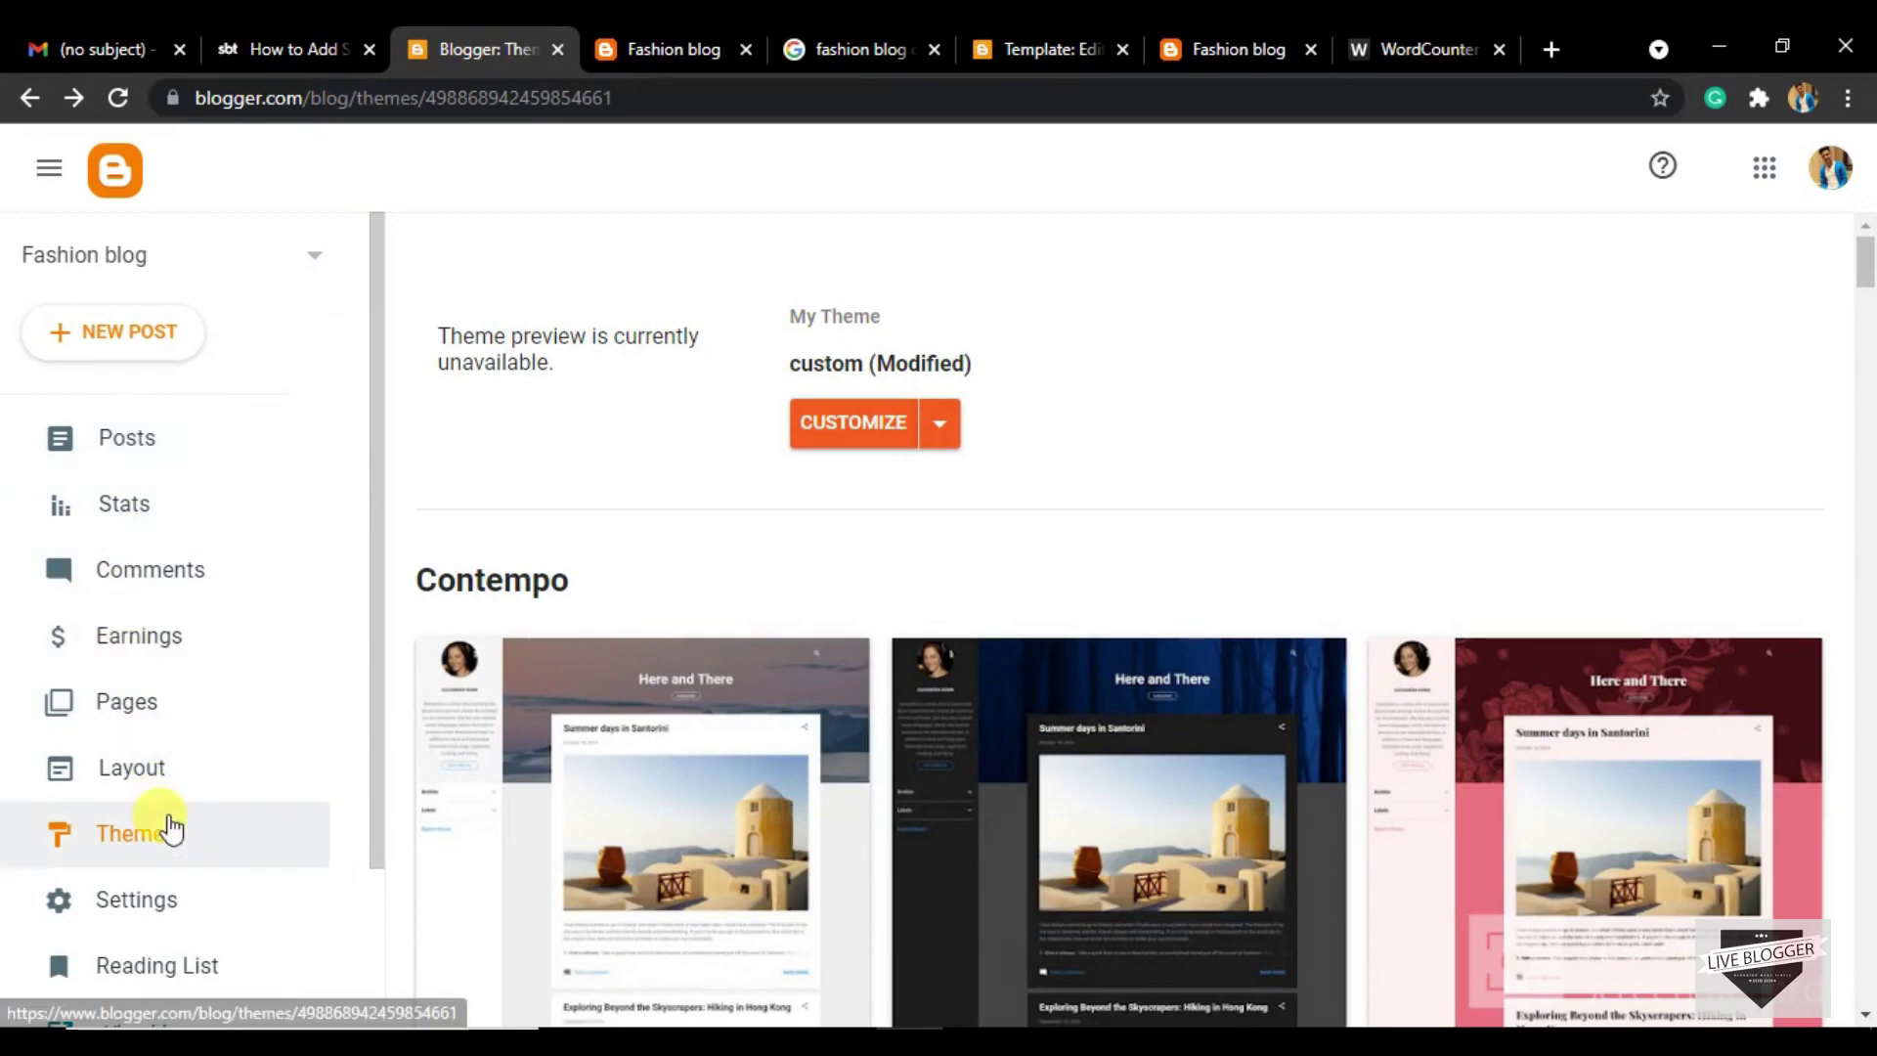
Open the Fashion blog theme in the HTML editor via Customize > Edit HTML
left_click(169, 829)
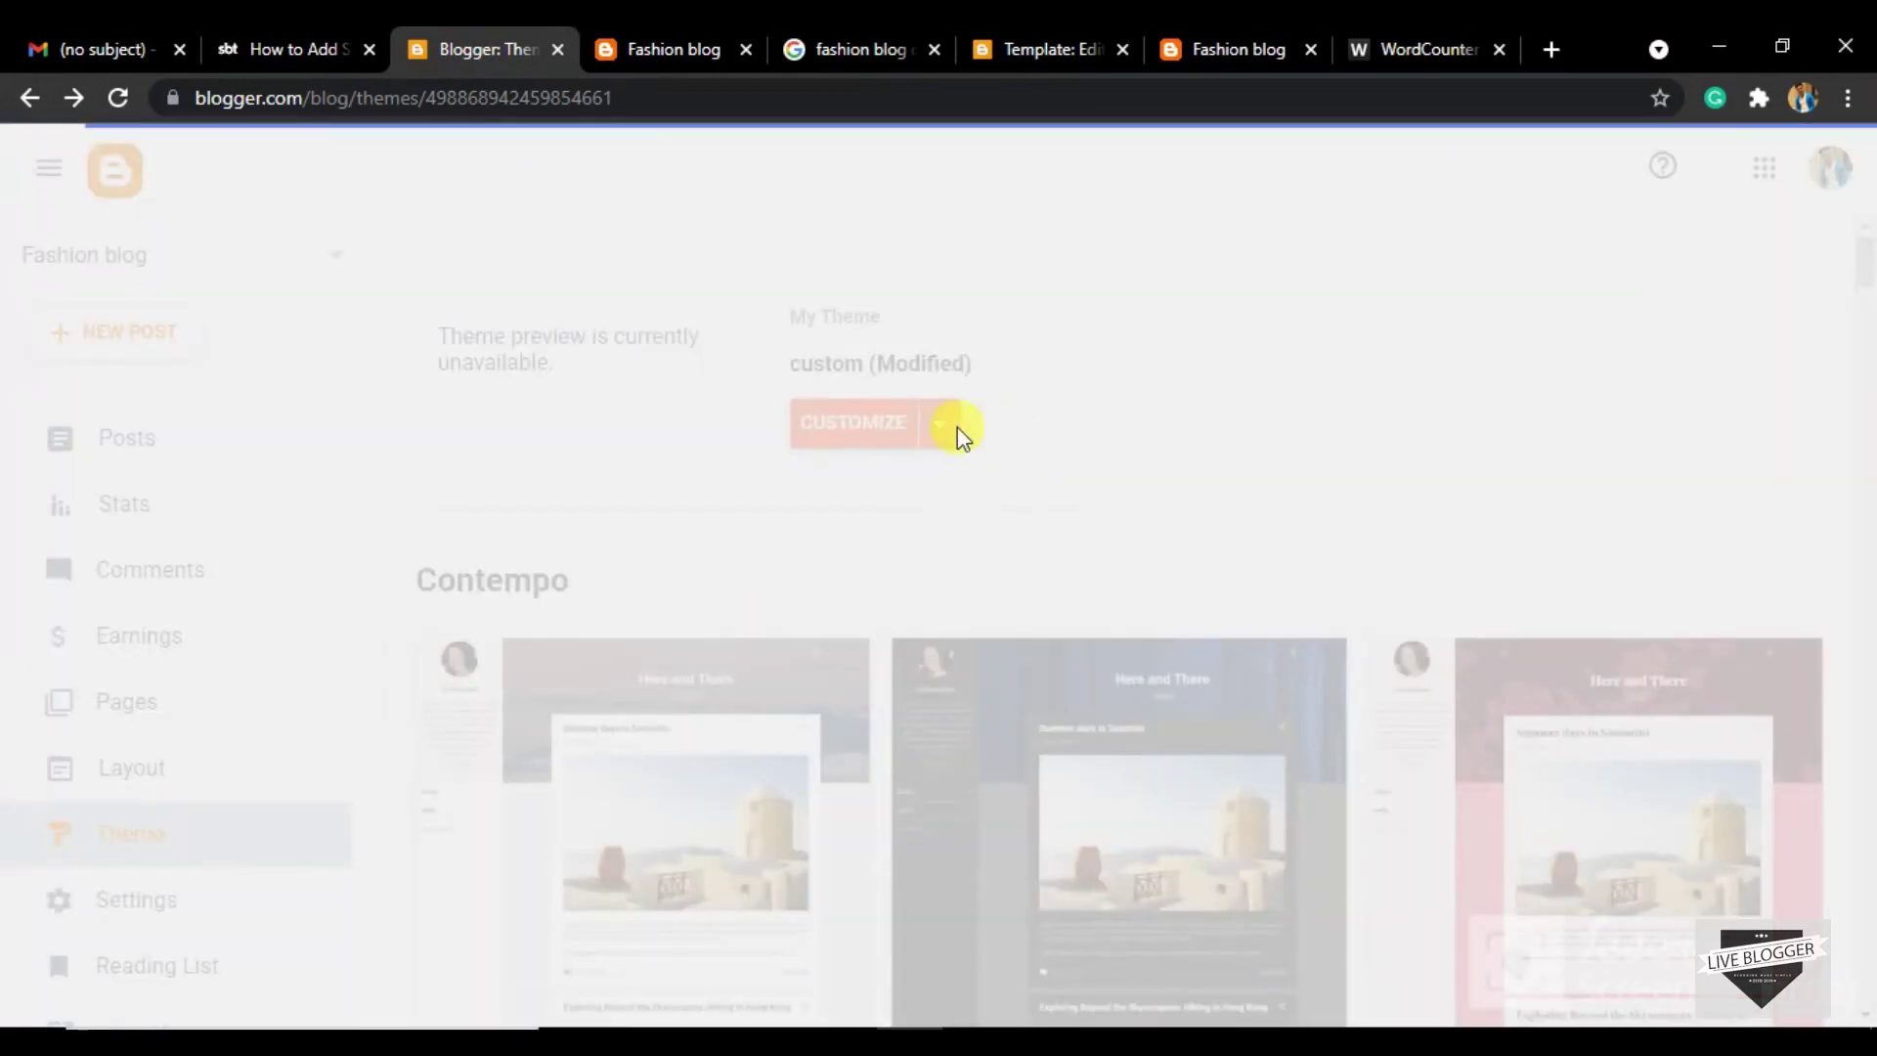
left_click(941, 421)
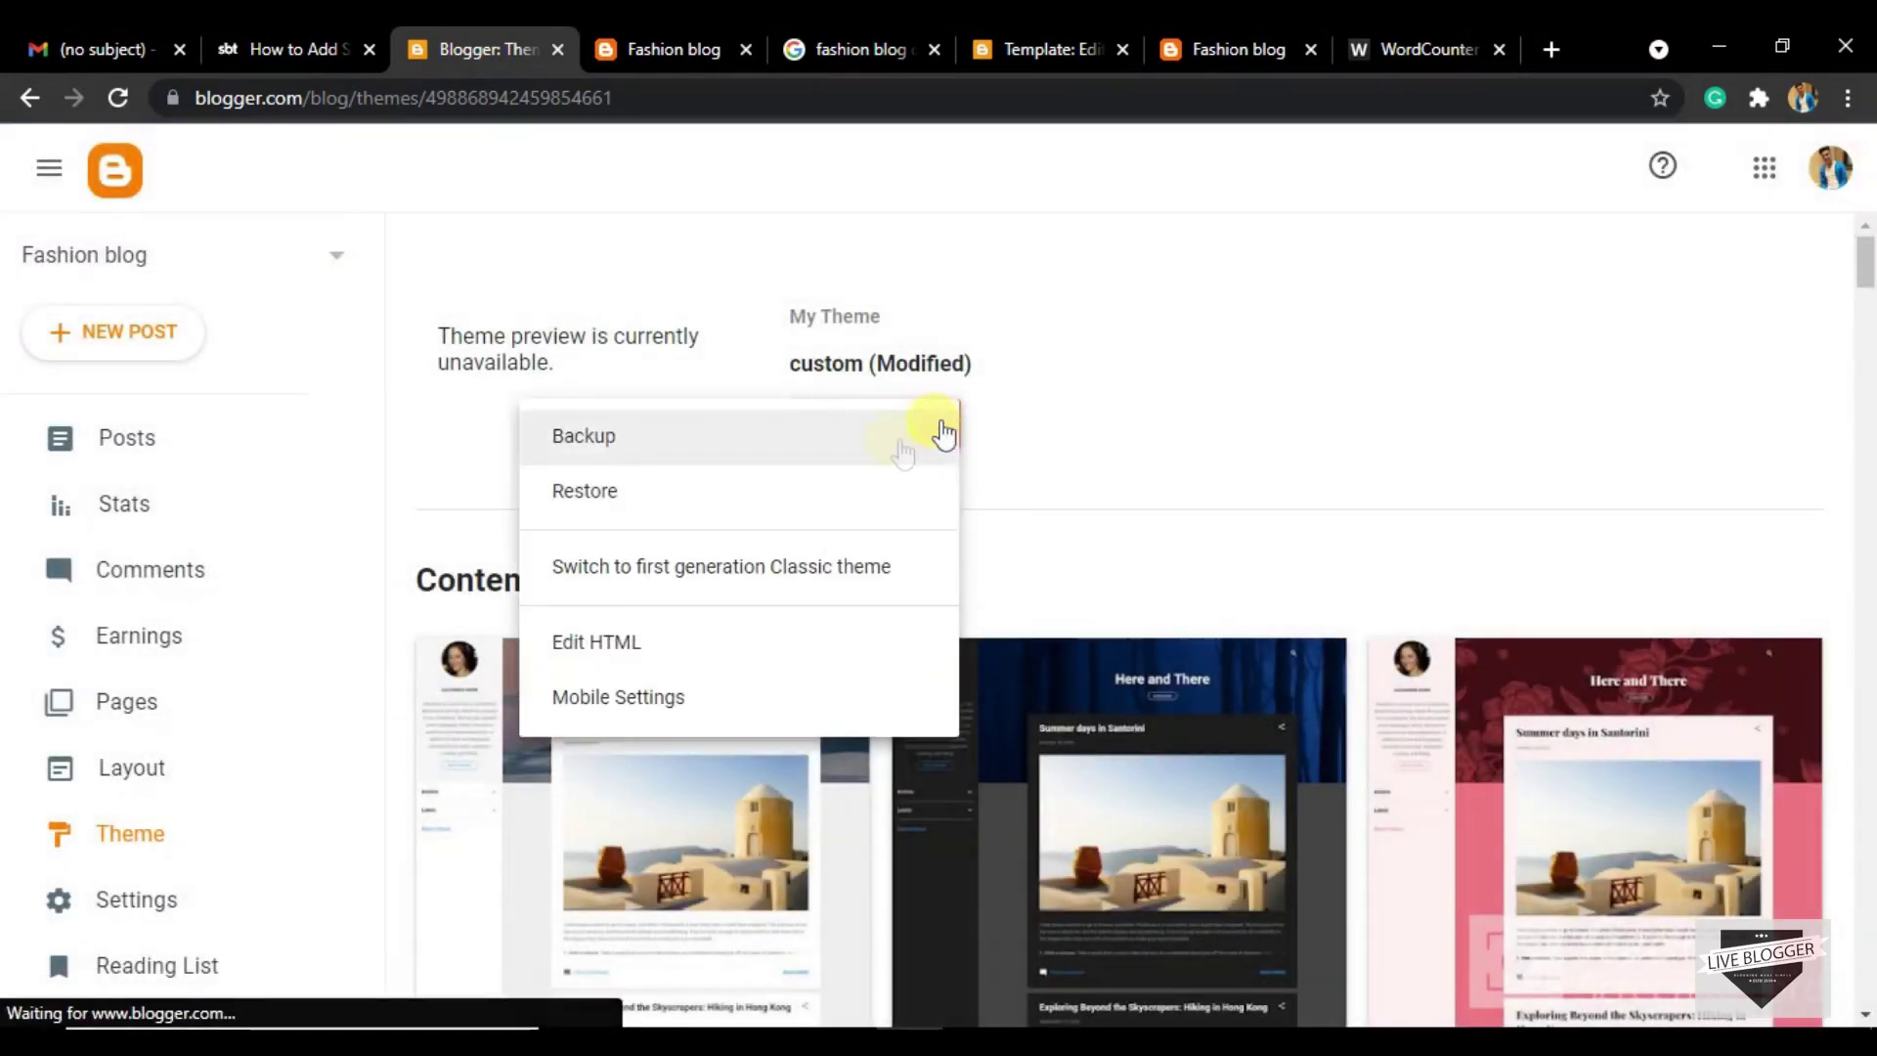
left_click(649, 645)
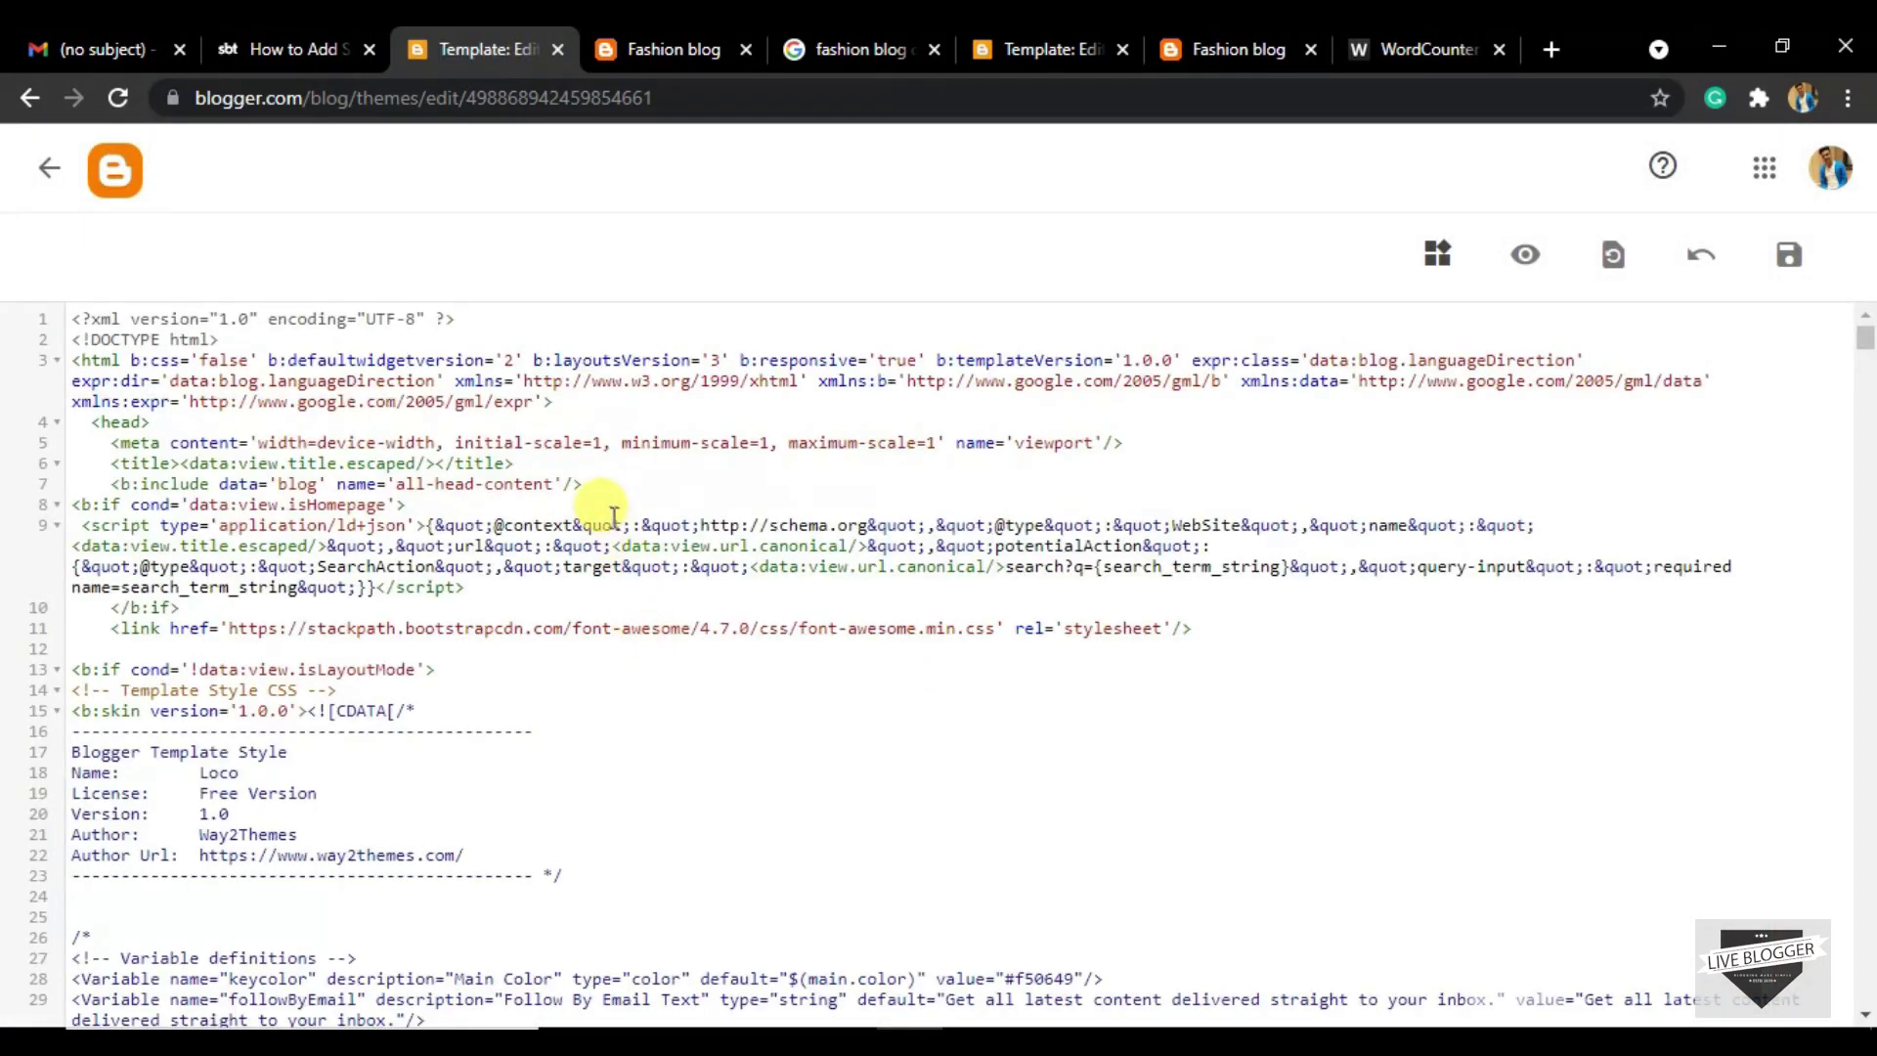
scroll(609, 514, "down", 2)
scroll(587, 492, "down", 2)
scroll(1165, 1009, "up", 4)
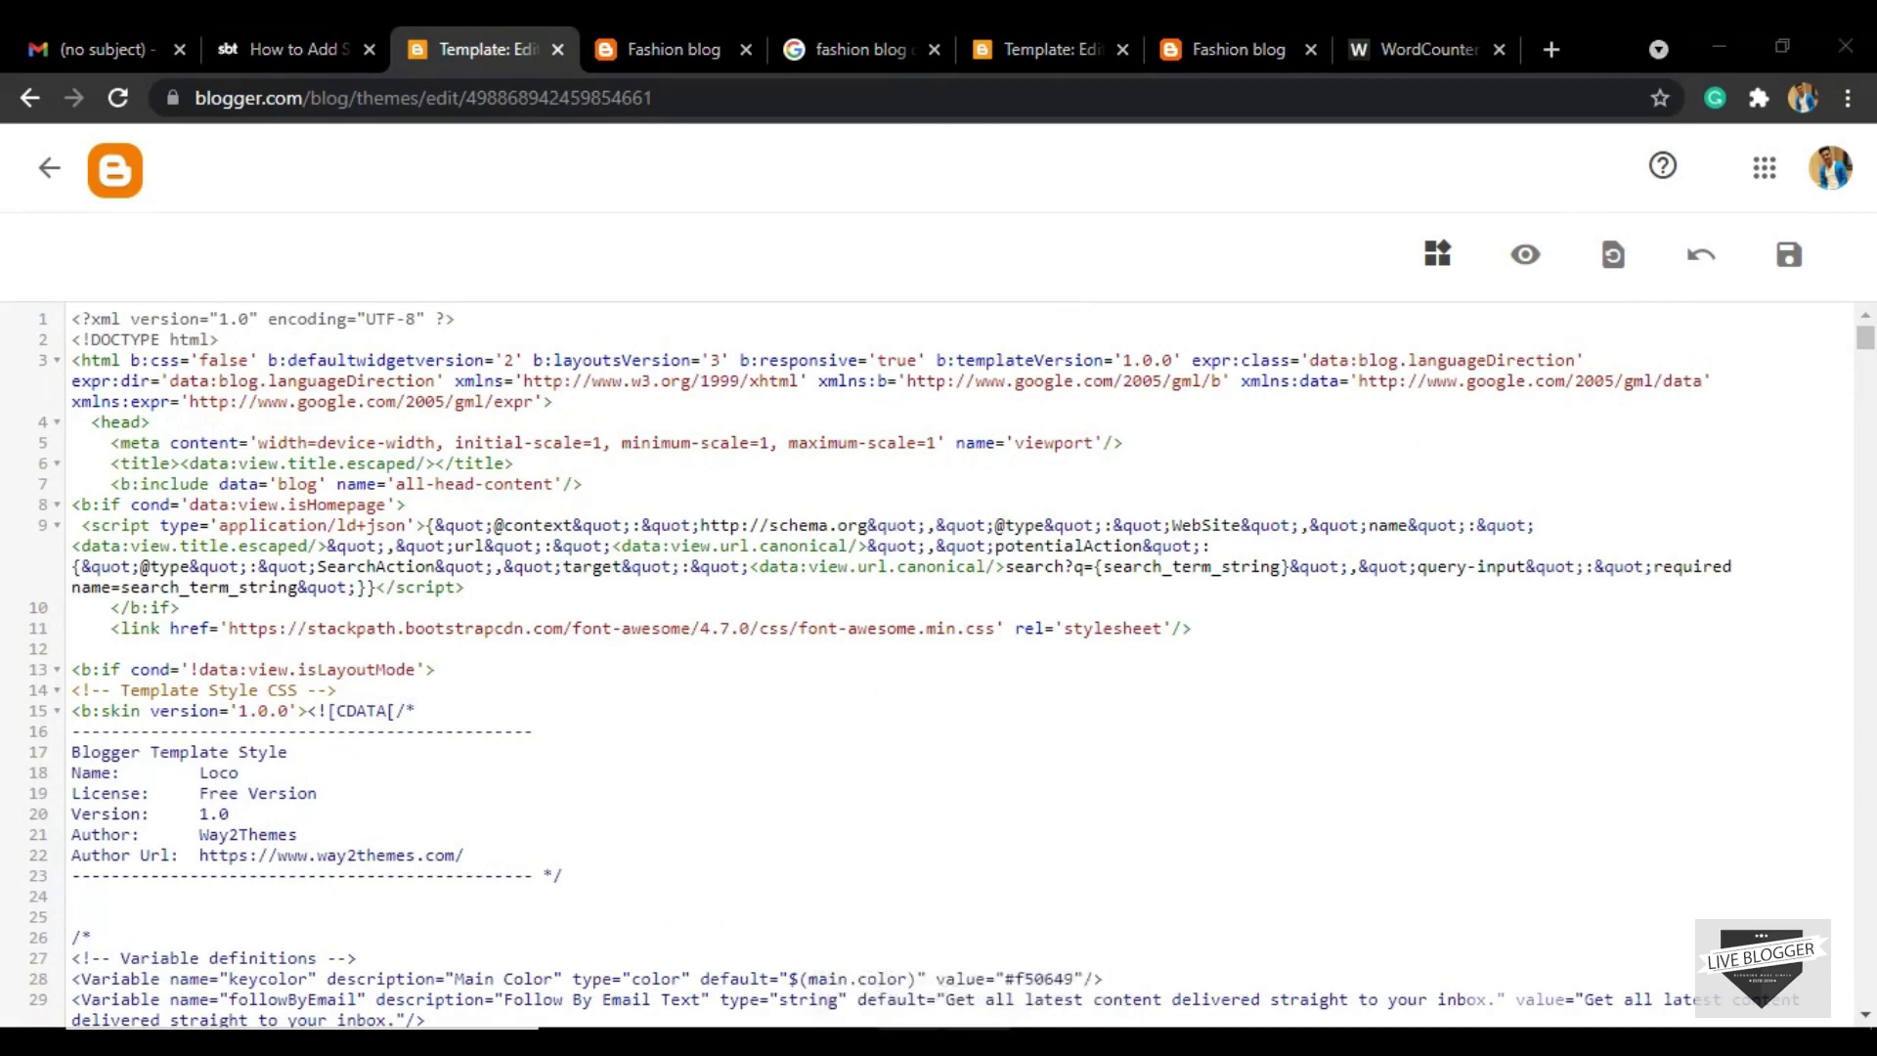
key("alt+Tab")
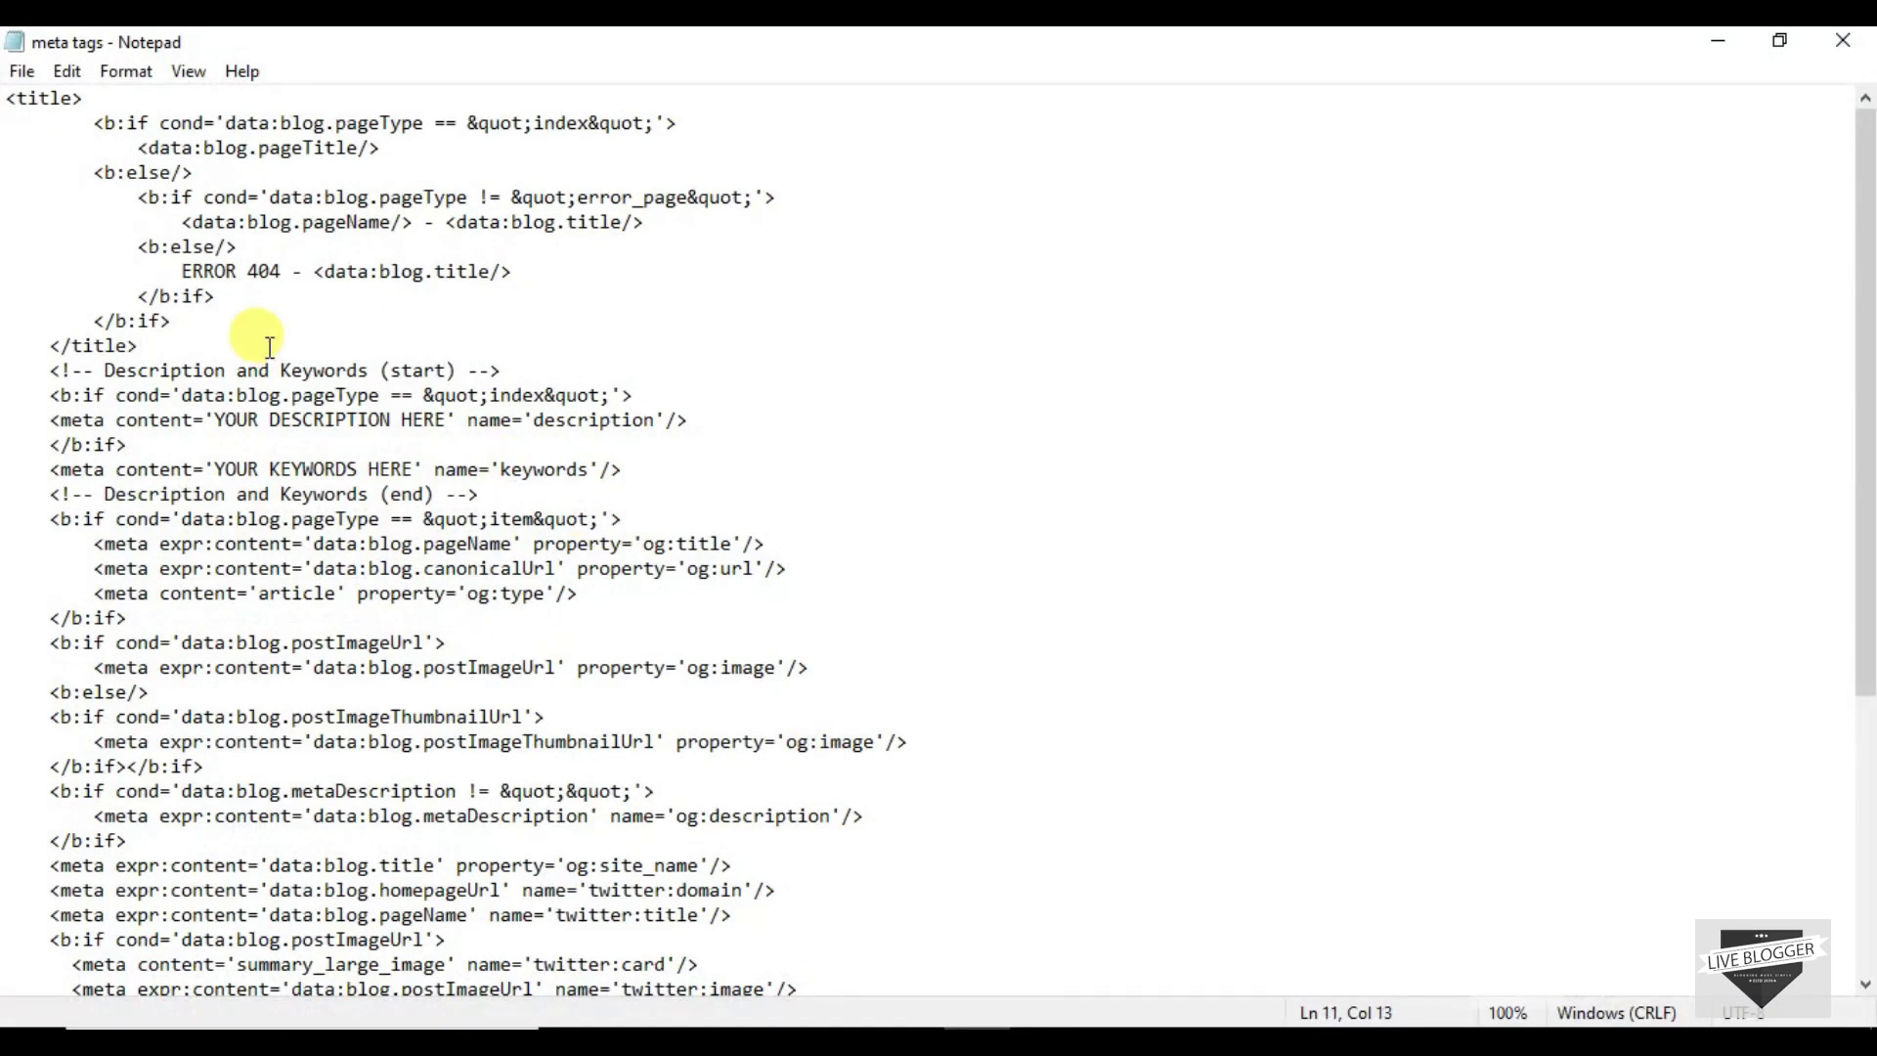
Select the whole meta tags snippet in Notepad, then minimize Notepad
key("ctrl+a")
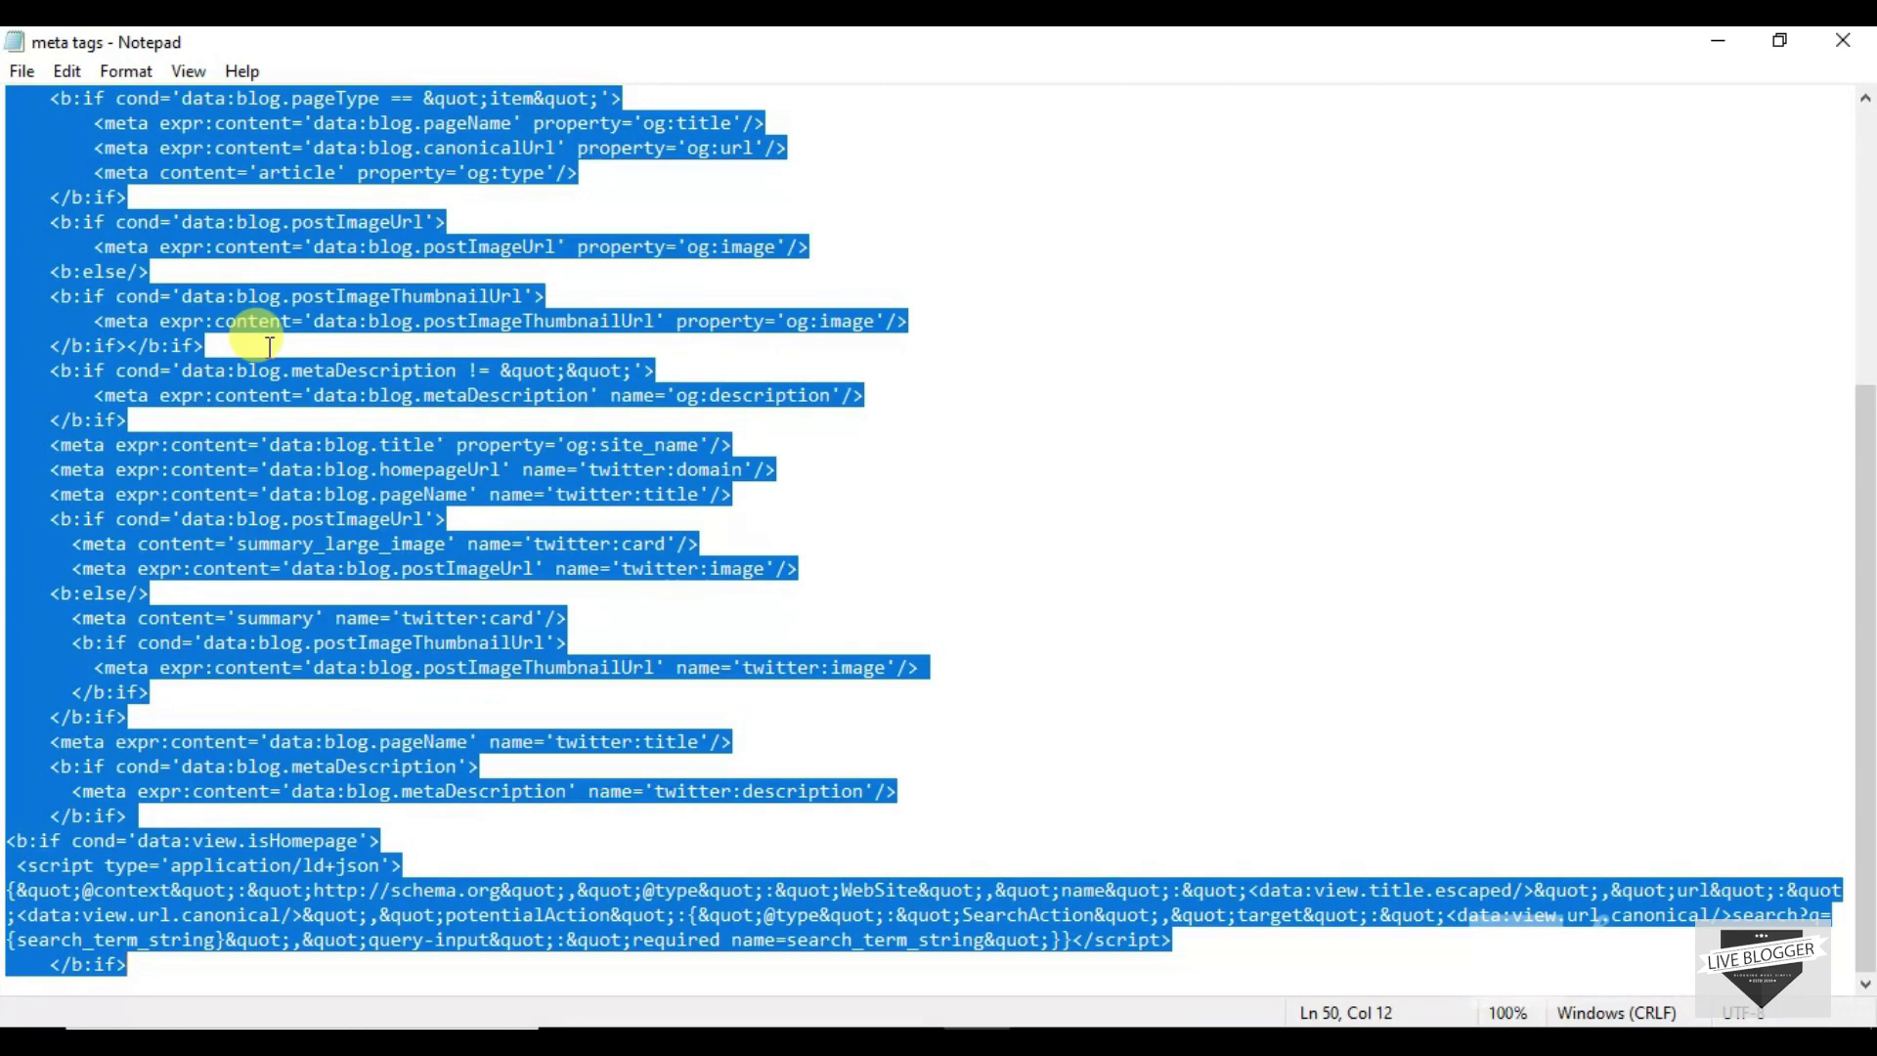
left_click(1718, 40)
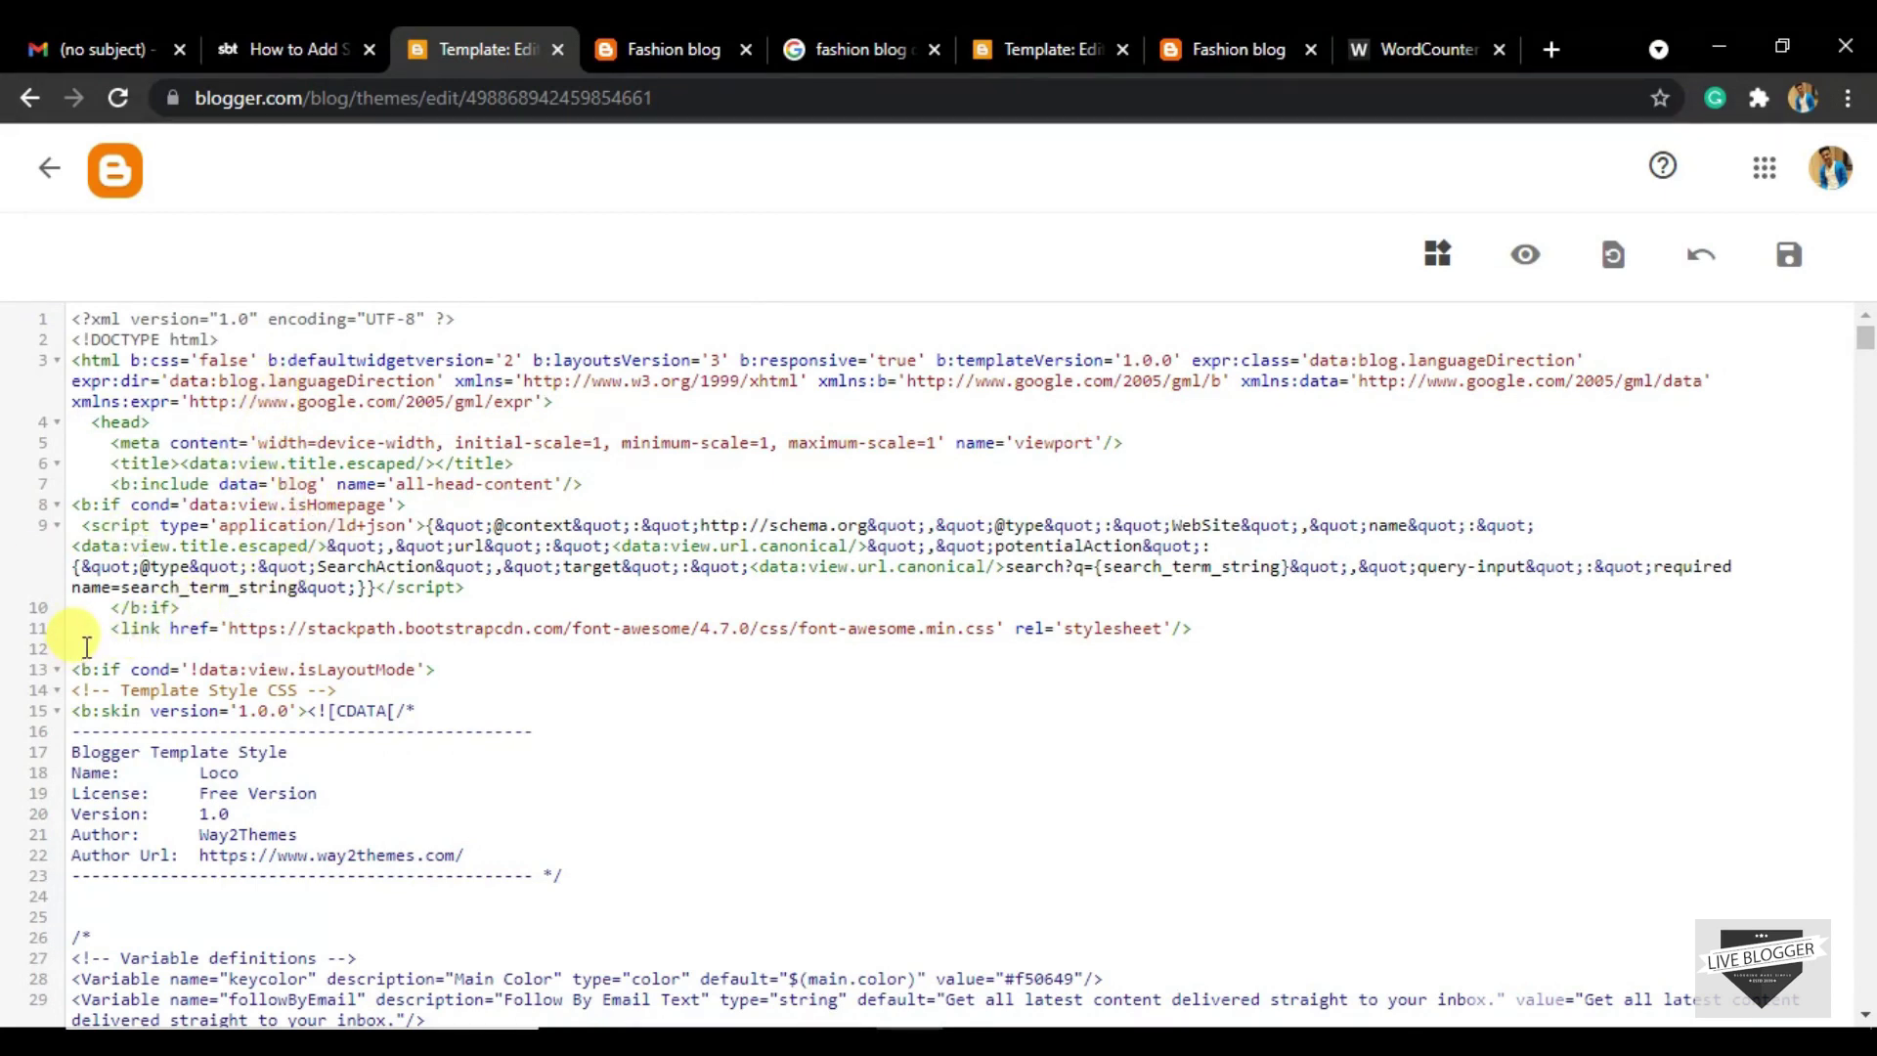
scroll(87, 647, "down", 5)
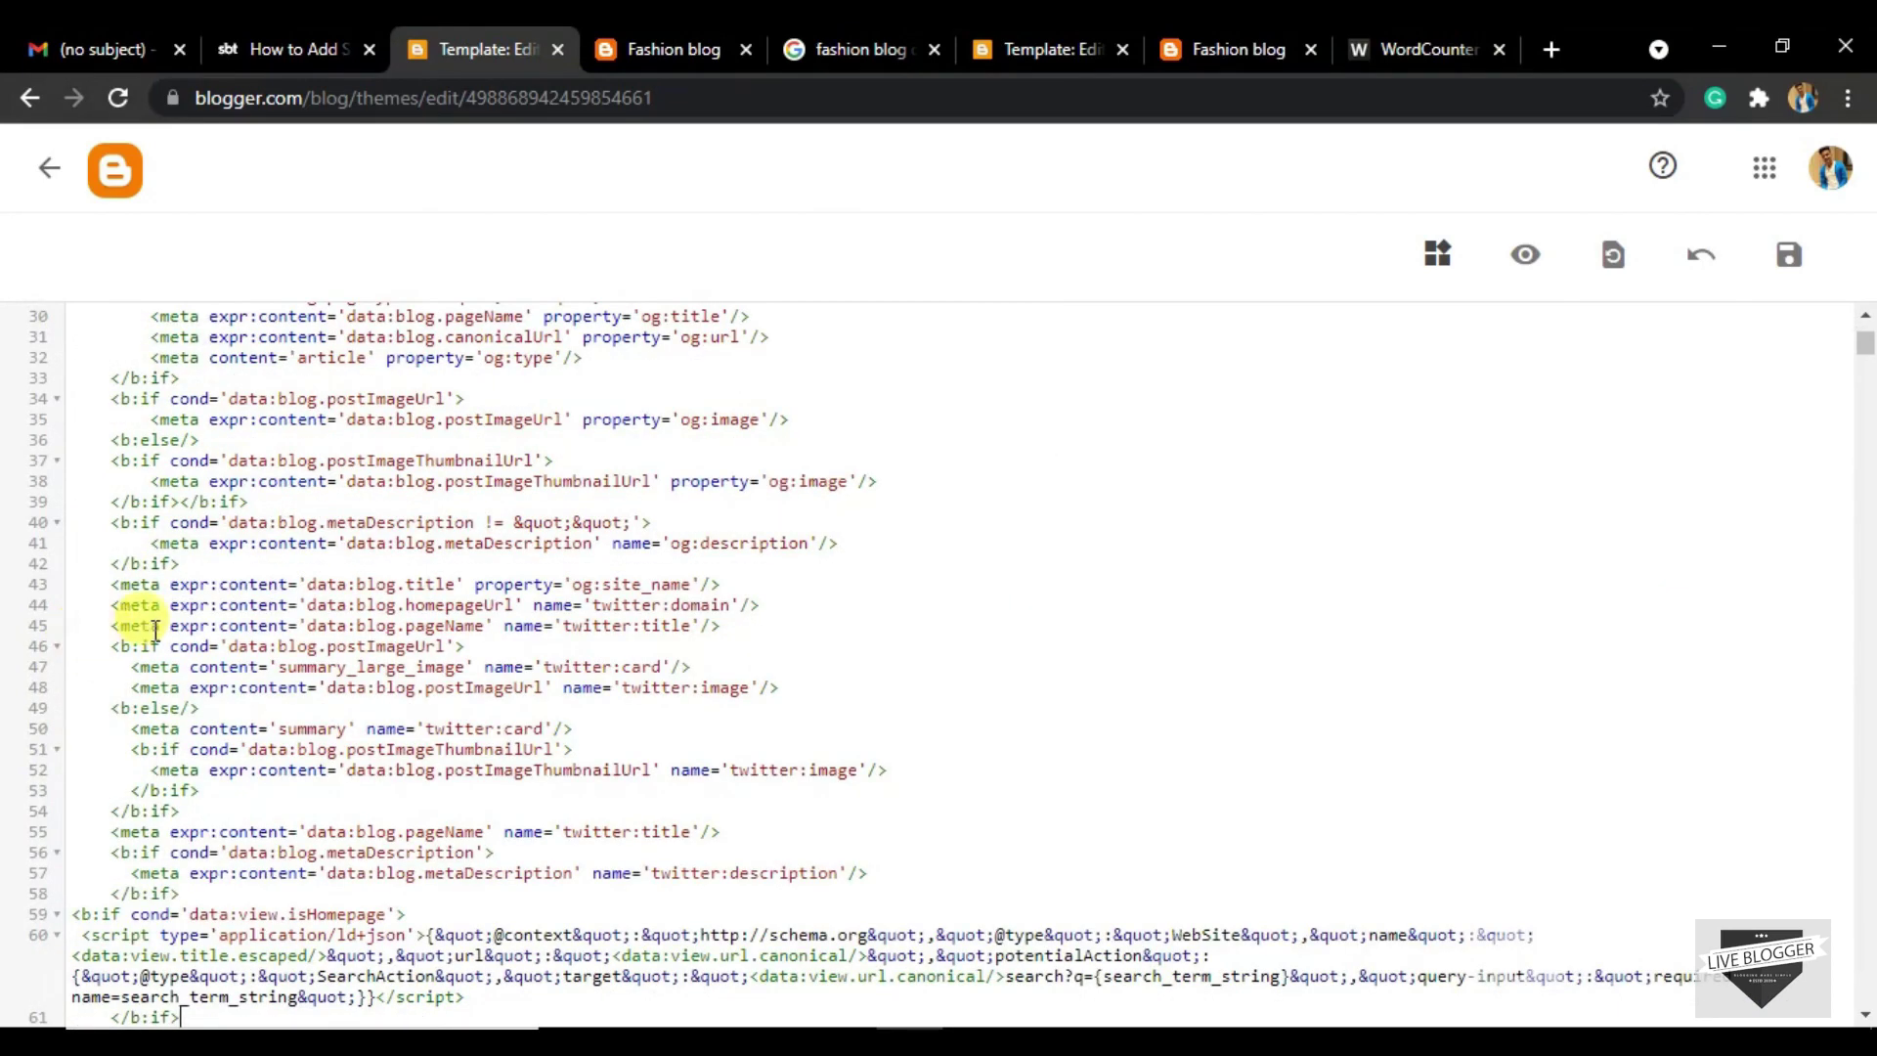
scroll(154, 632, "up", 1)
scroll(155, 631, "down", 1)
scroll(153, 631, "down", 3)
scroll(147, 608, "down", 2)
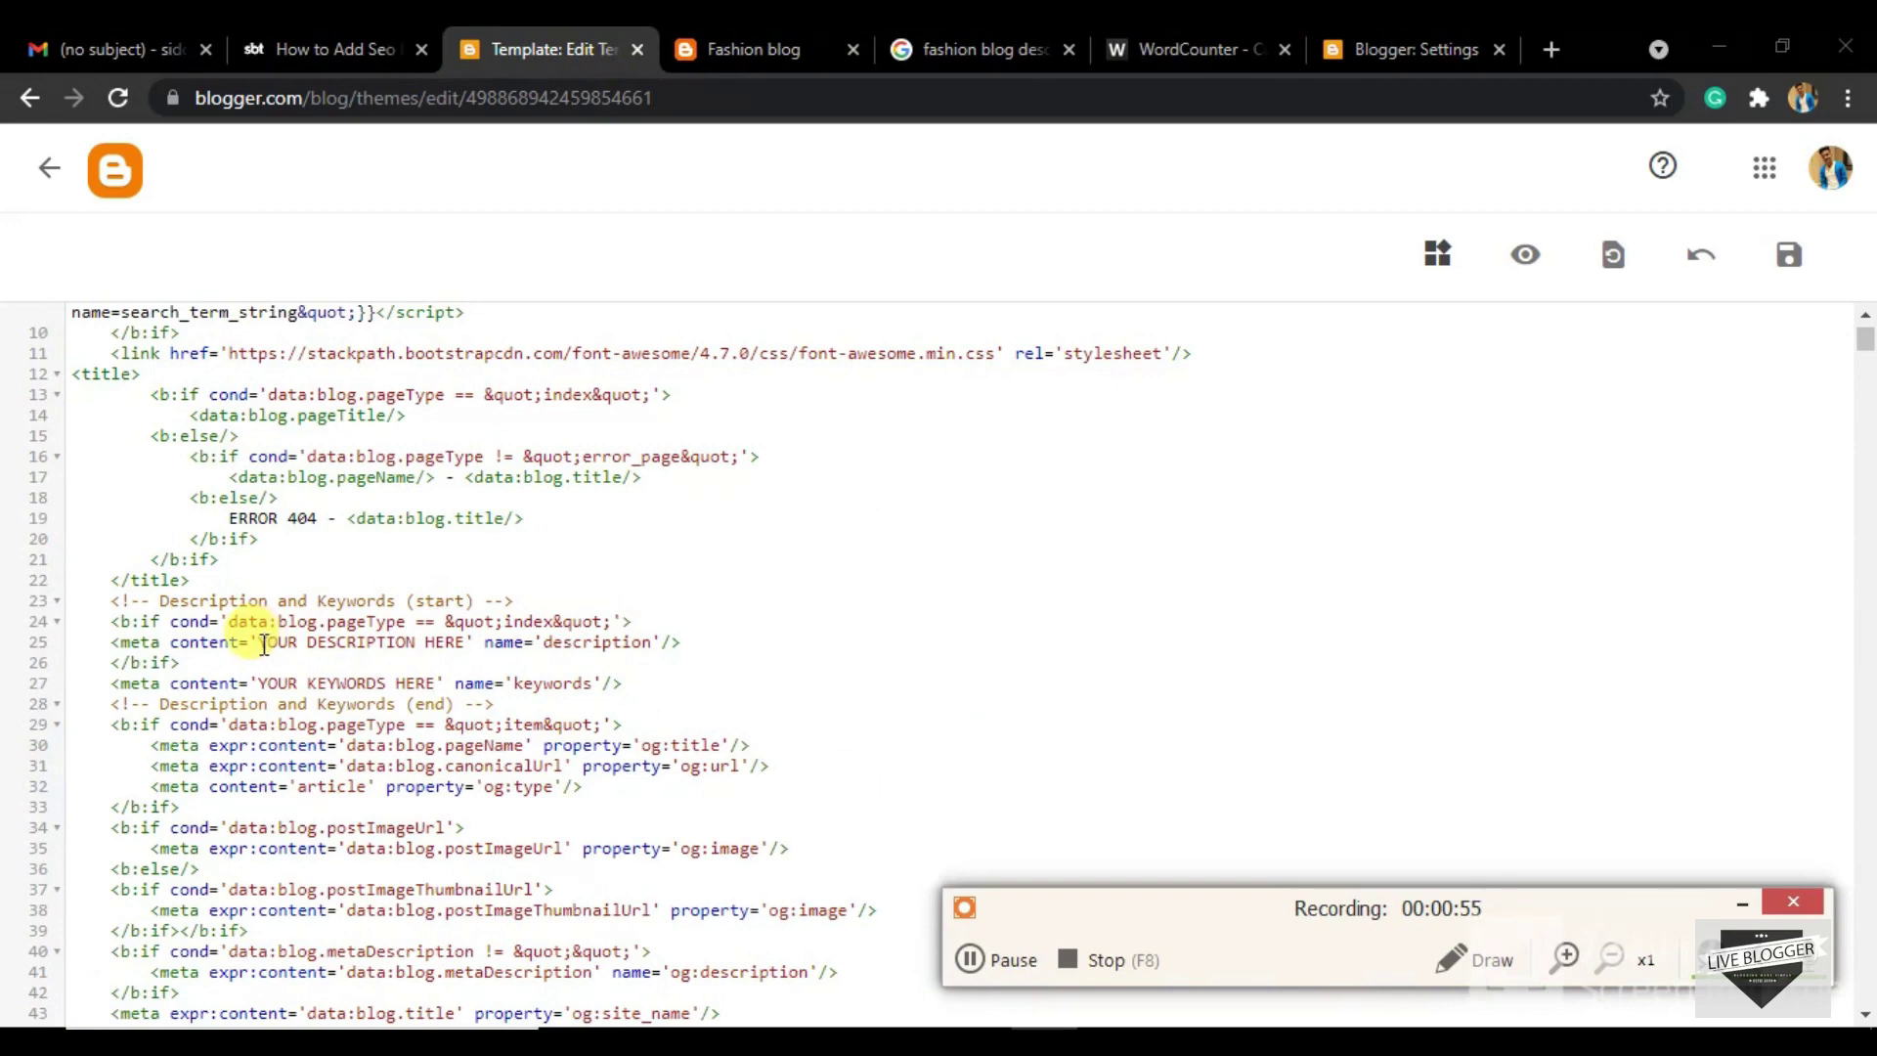
Copy the Fashion blog's Settings description and return to the theme code editor
left_click_drag(260, 642, 378, 644)
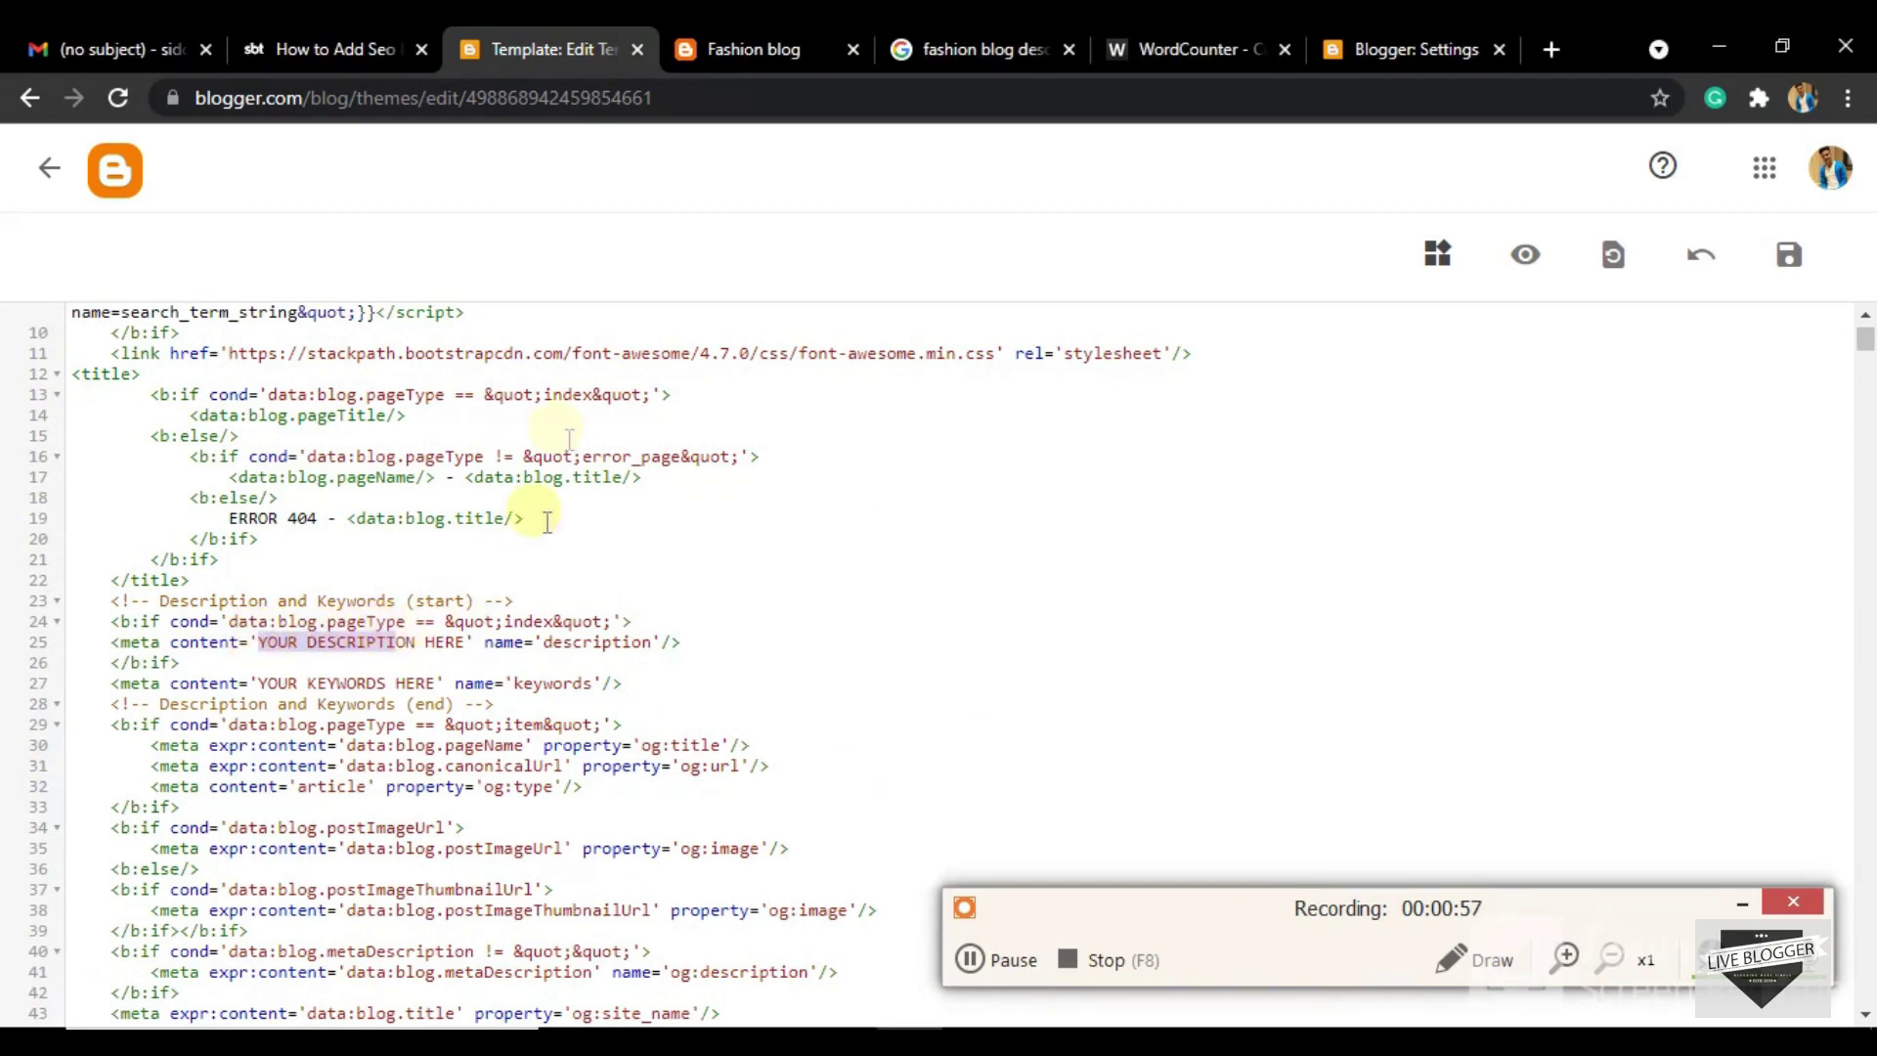
left_click(719, 35)
left_click(548, 31)
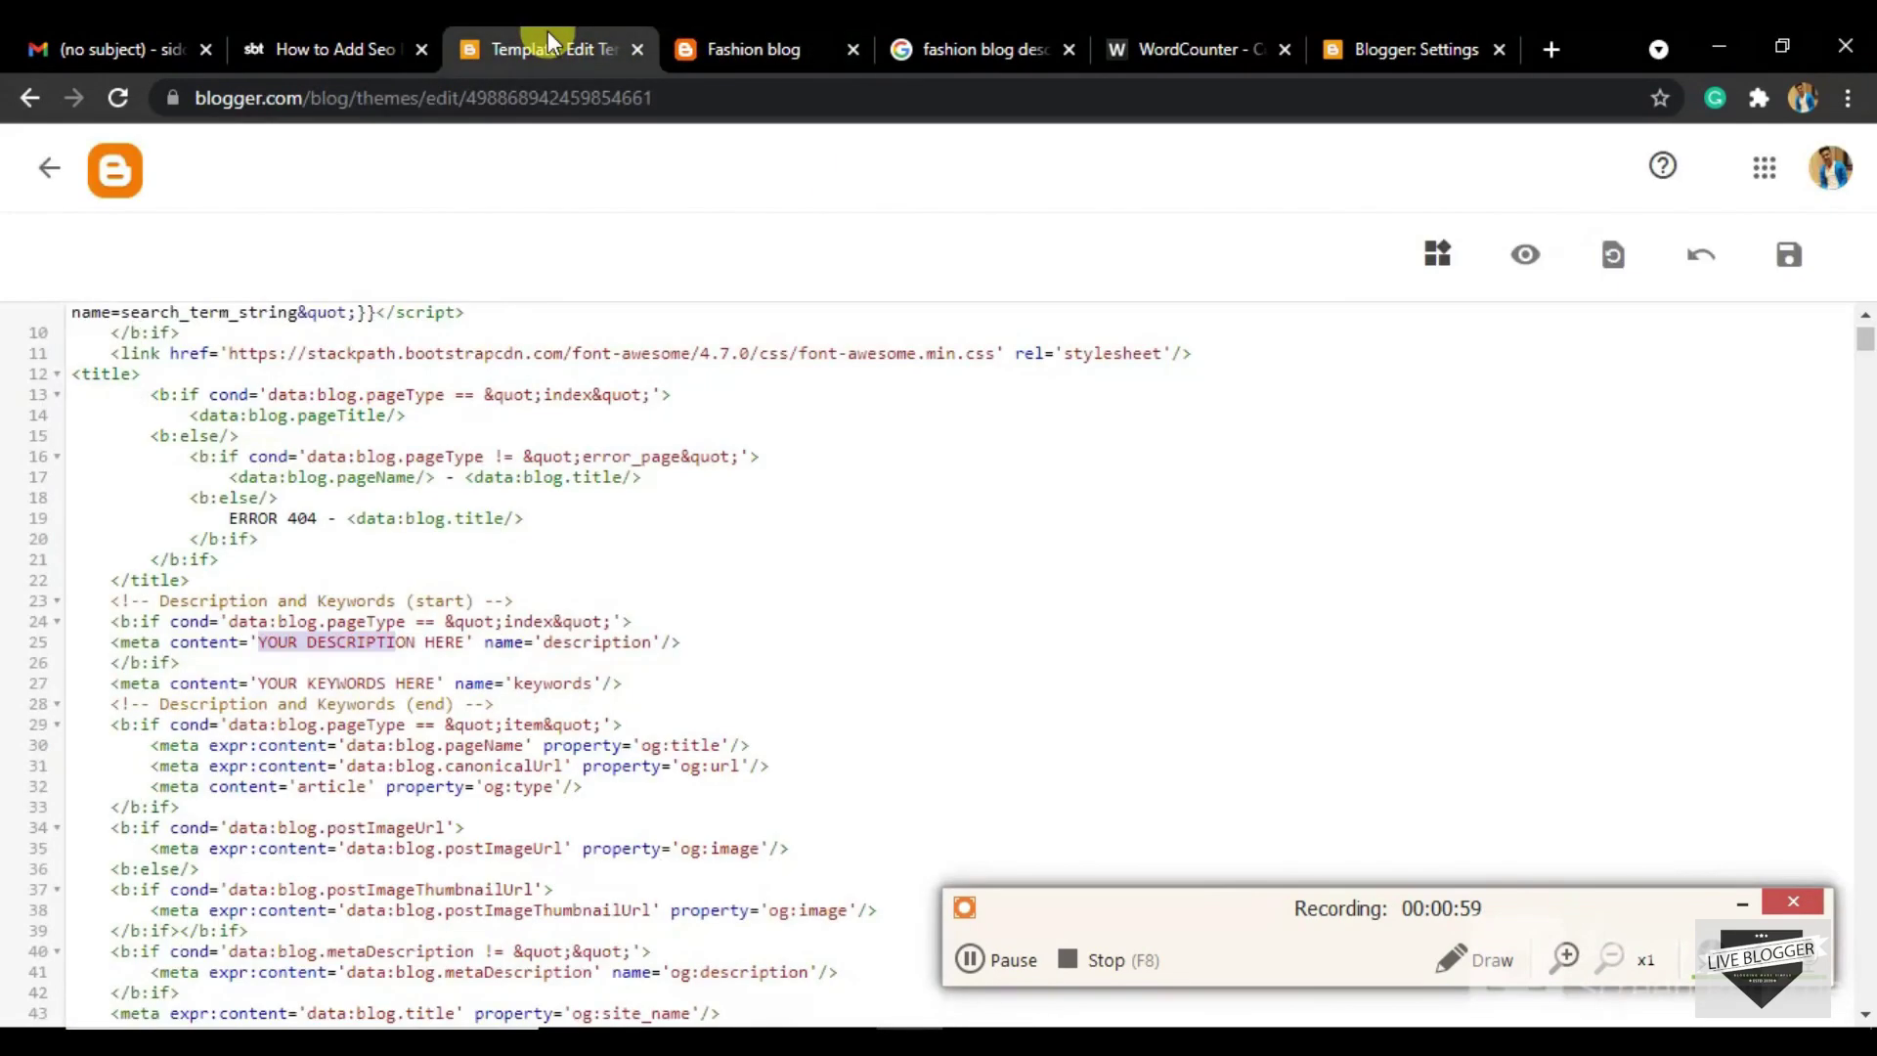
left_click(1351, 48)
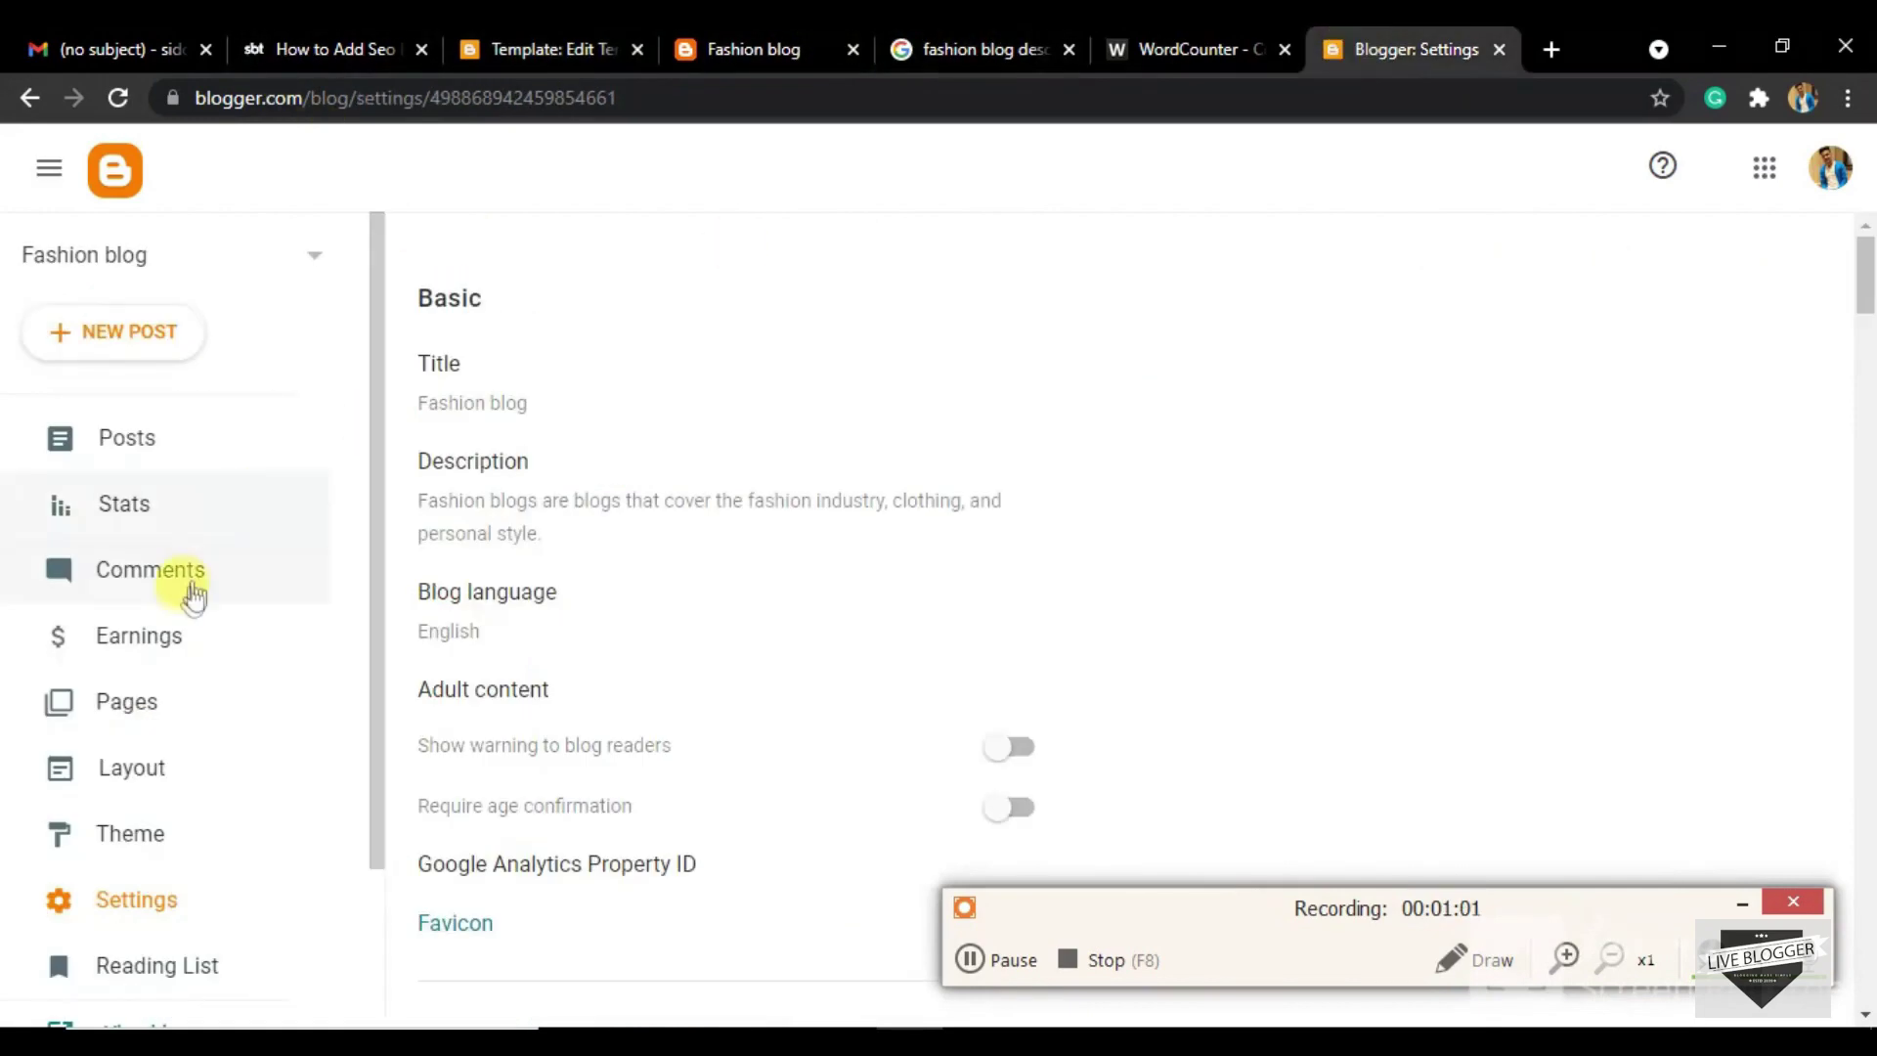
scroll(482, 670, "down", 1)
scroll(441, 527, "up", 1)
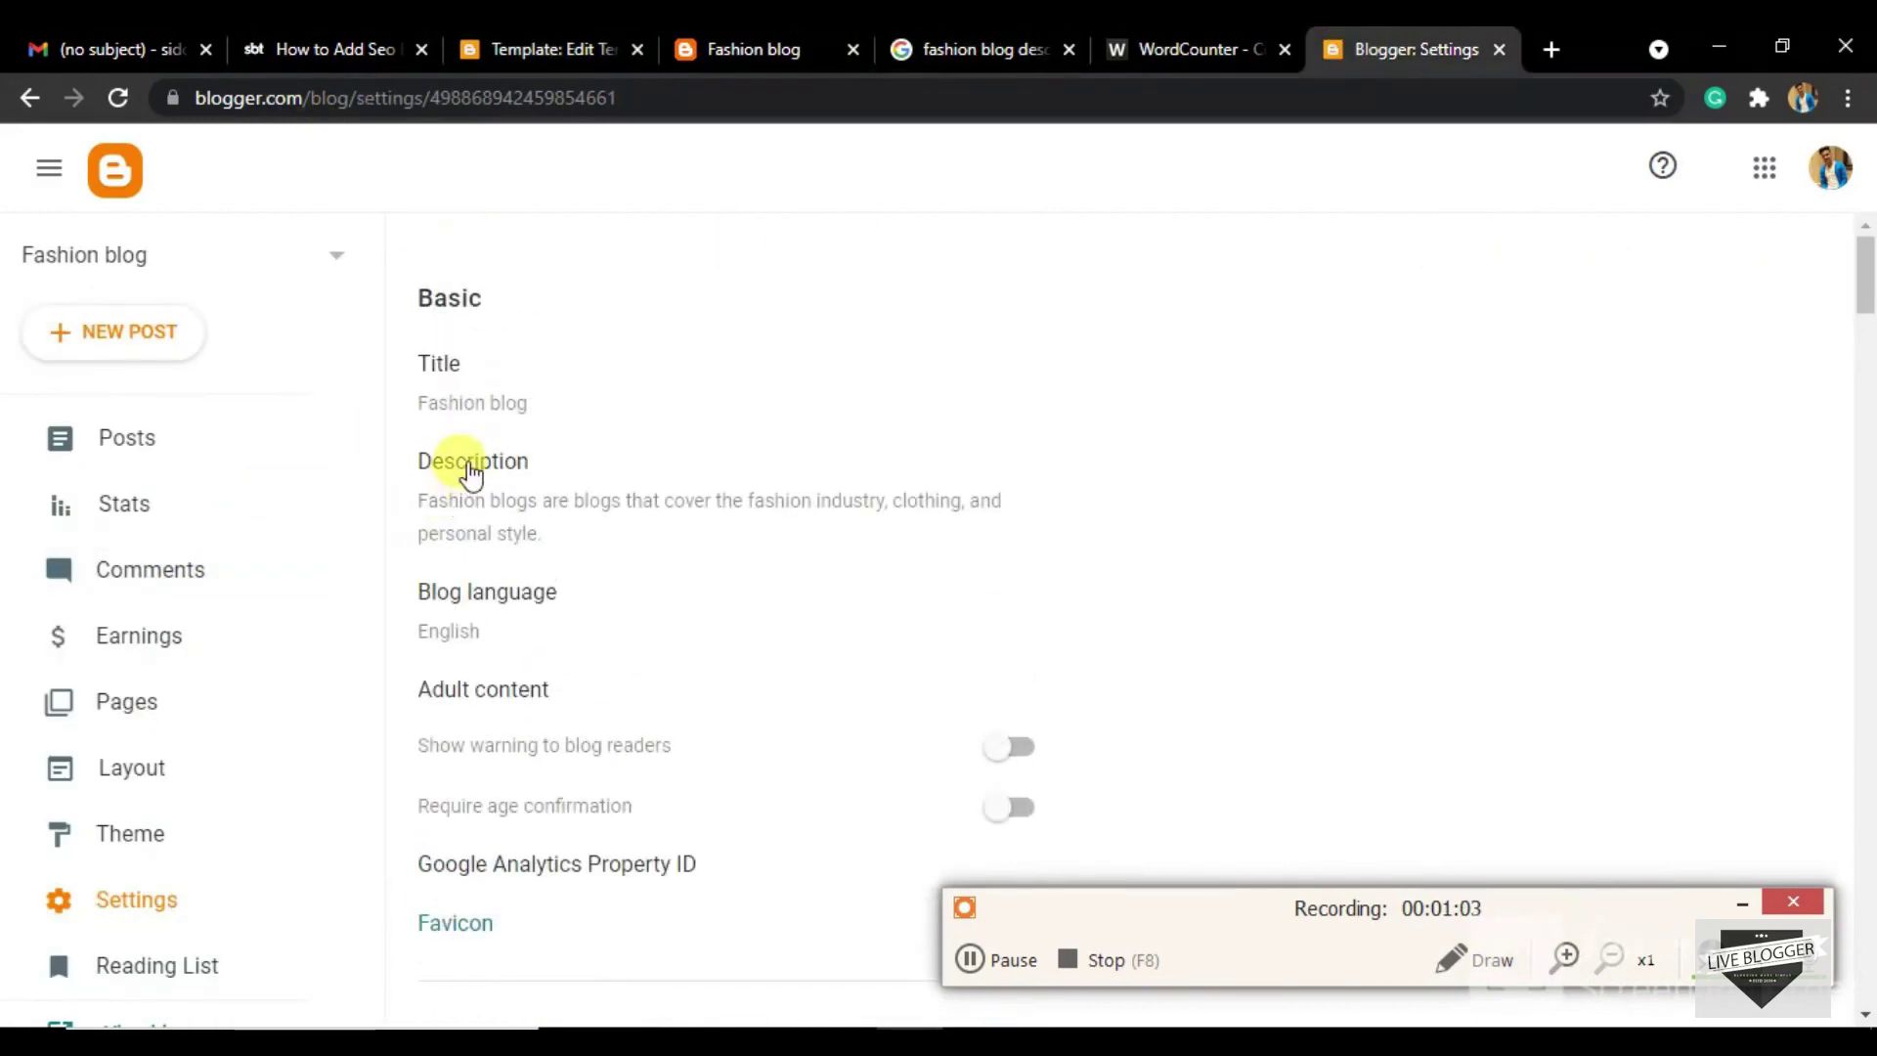
left_click_drag(437, 513, 1018, 532)
key("ctrl+c")
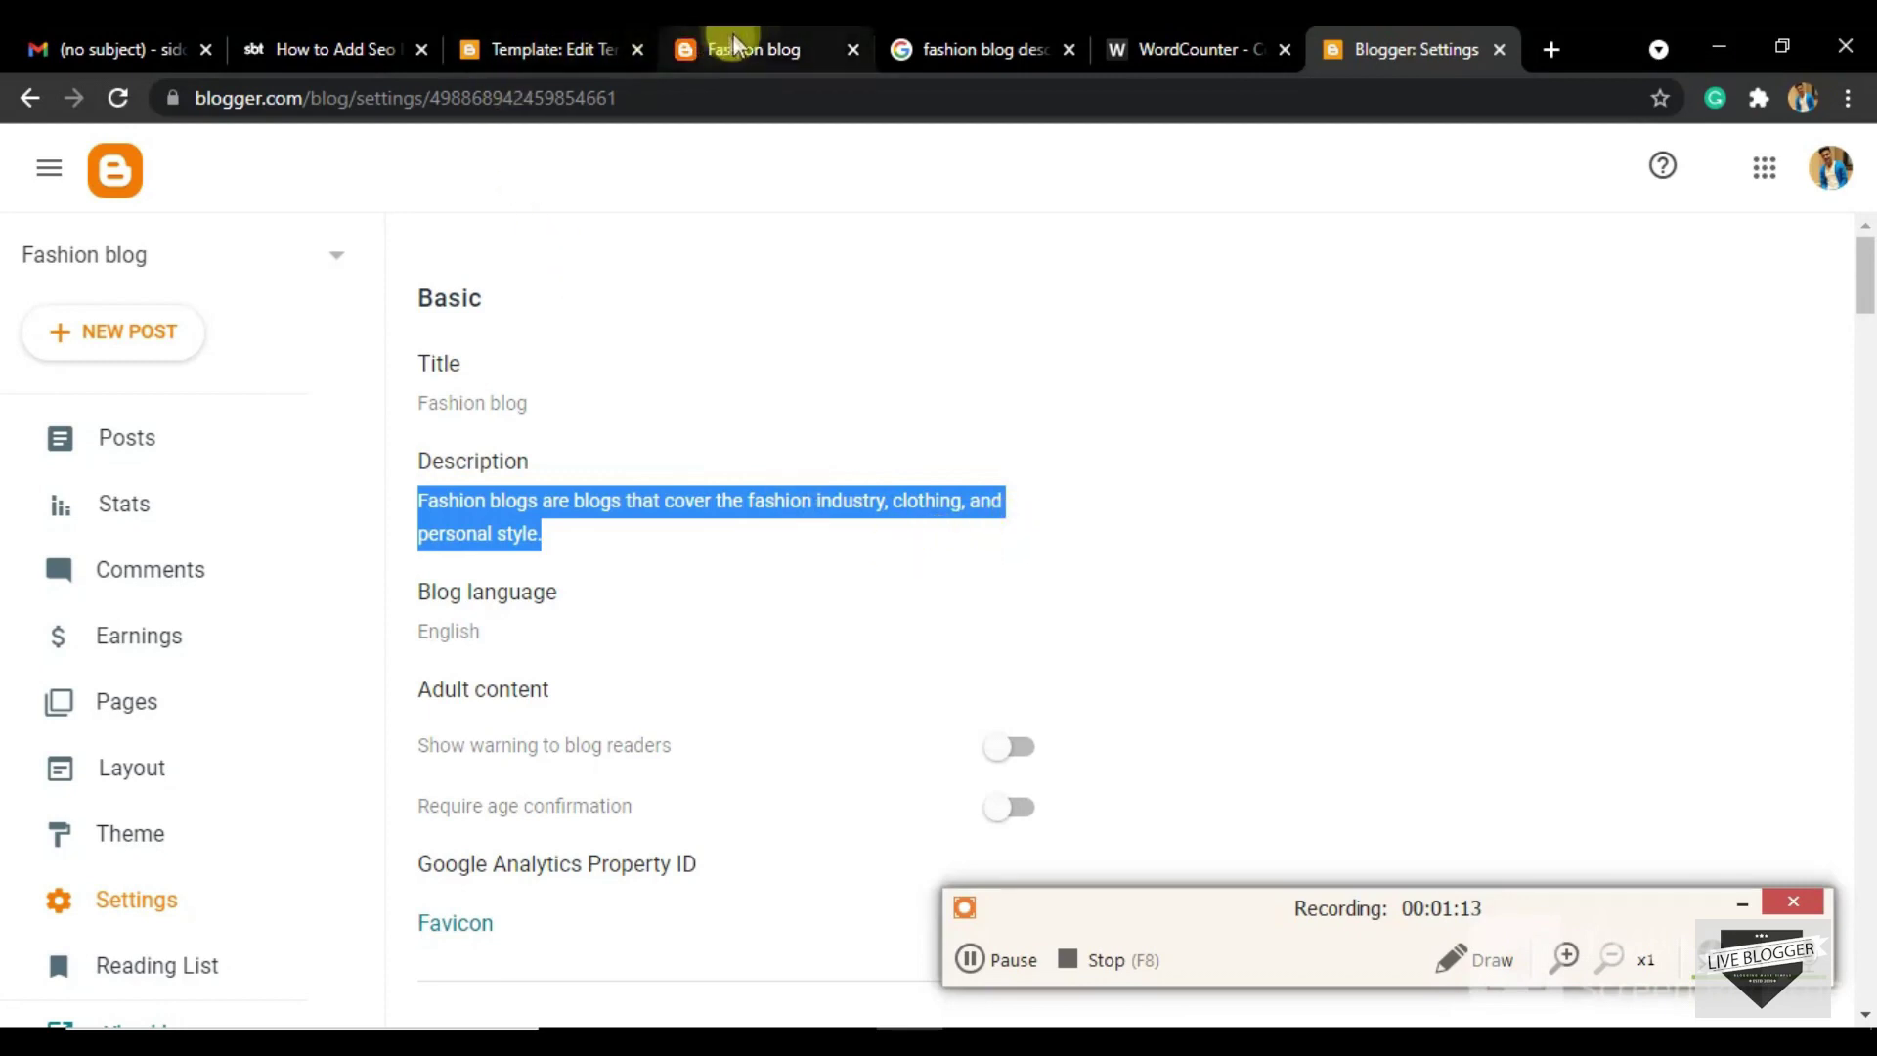
left_click(352, 49)
left_click(482, 51)
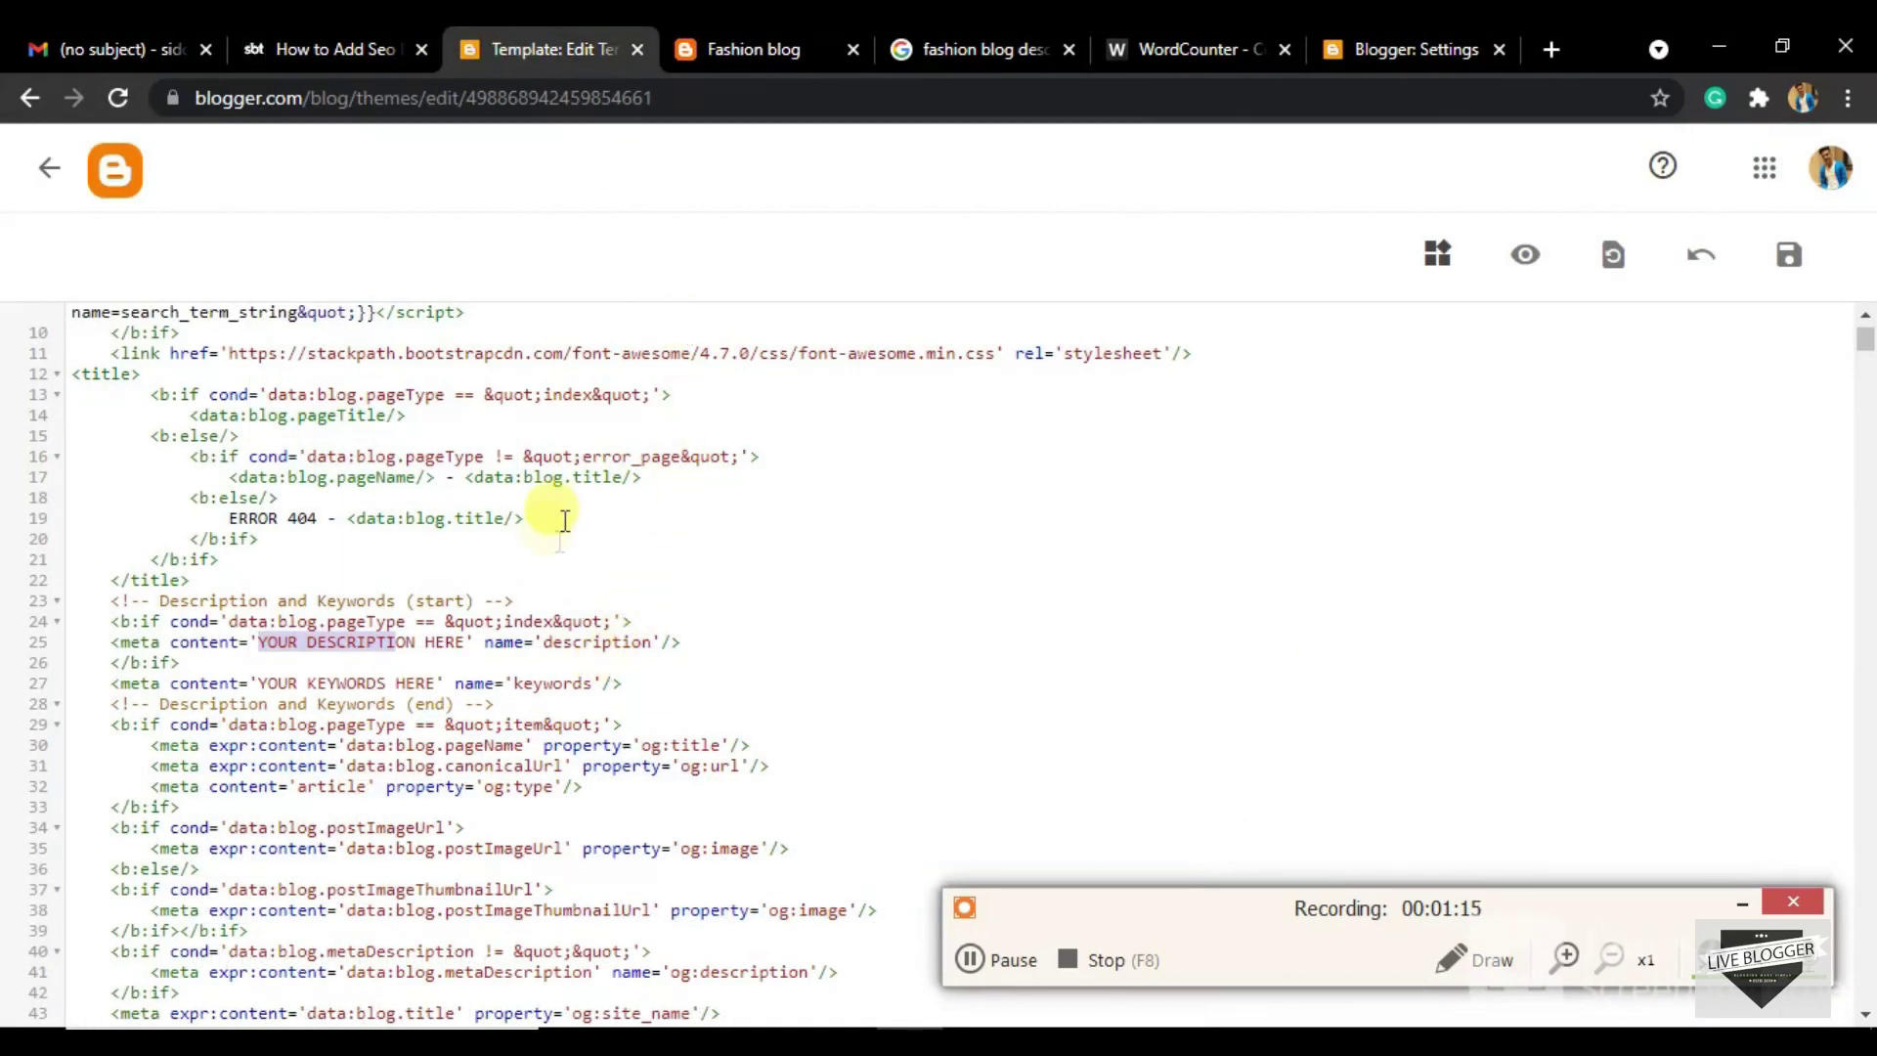
Replace YOUR DESCRIPTION HERE with the blog description and delete the YOUR KEYWORDS HERE placeholder
left_click(447, 648, "shift")
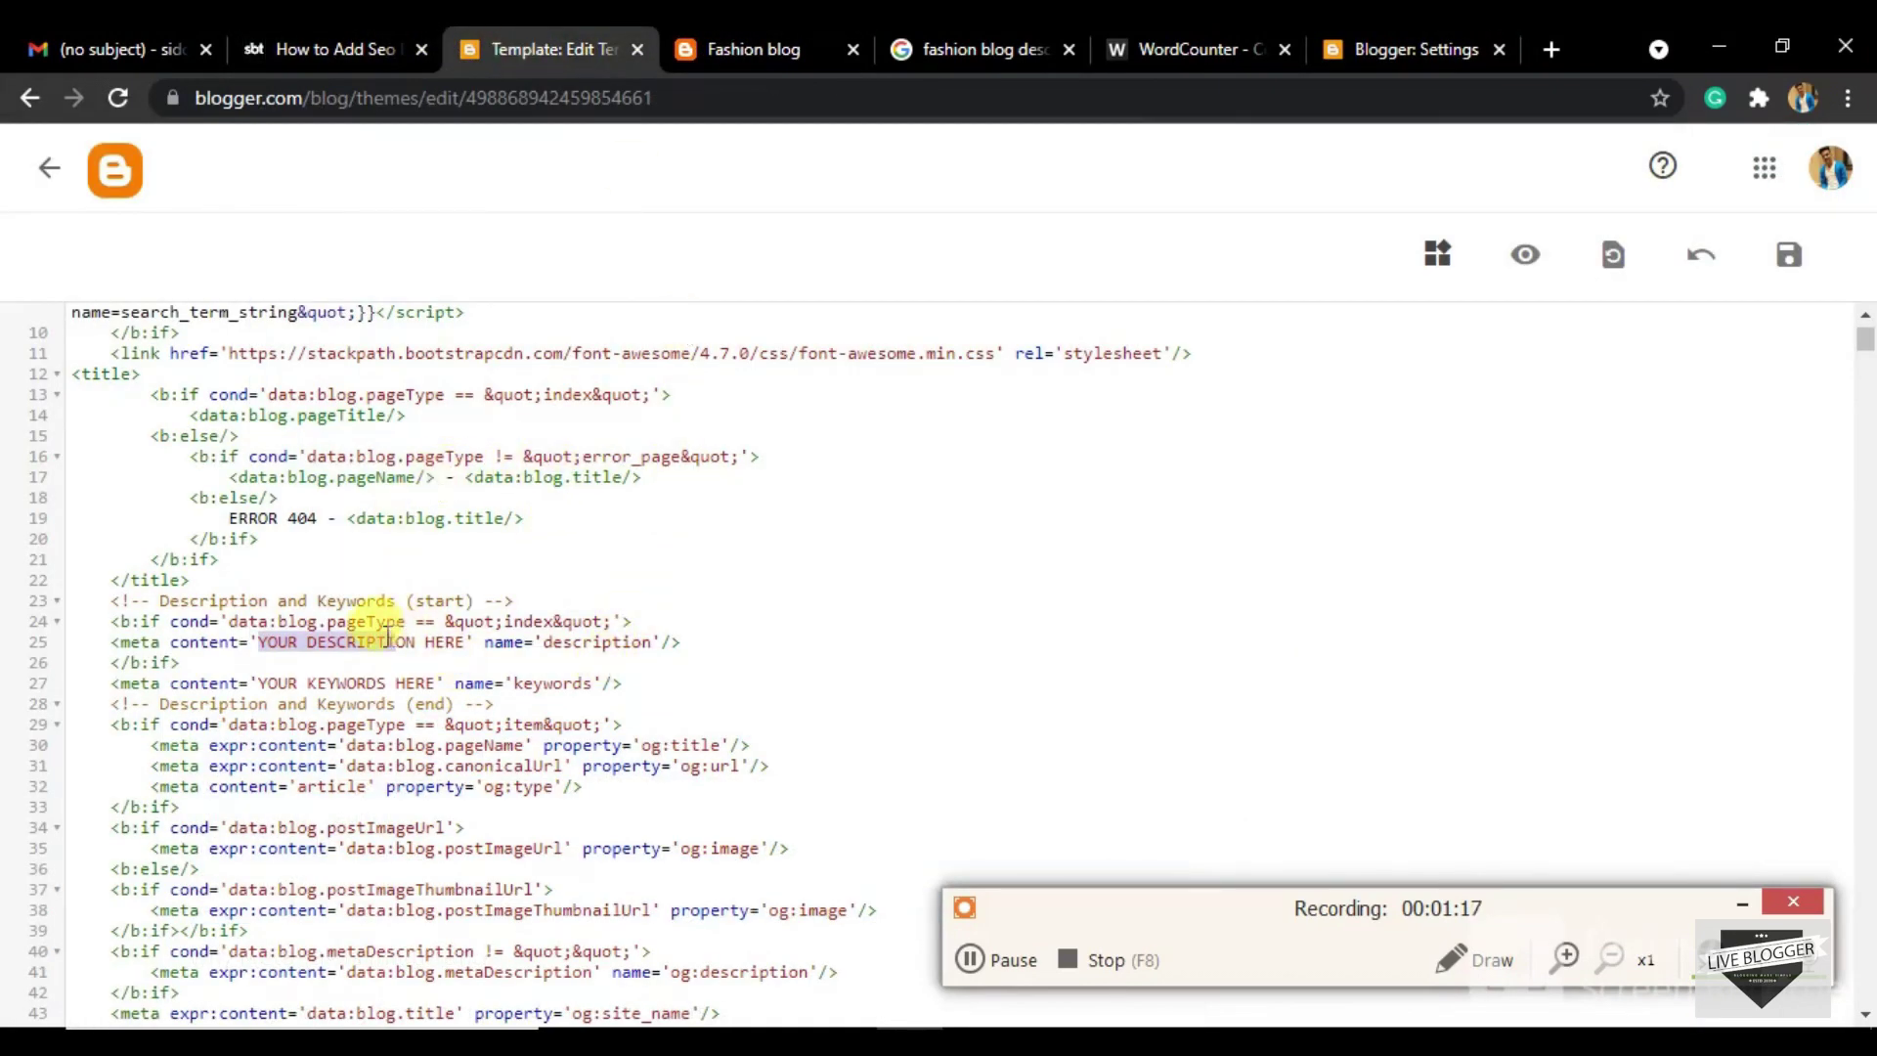
left_click_drag(255, 645, 334, 646)
left_click(461, 634)
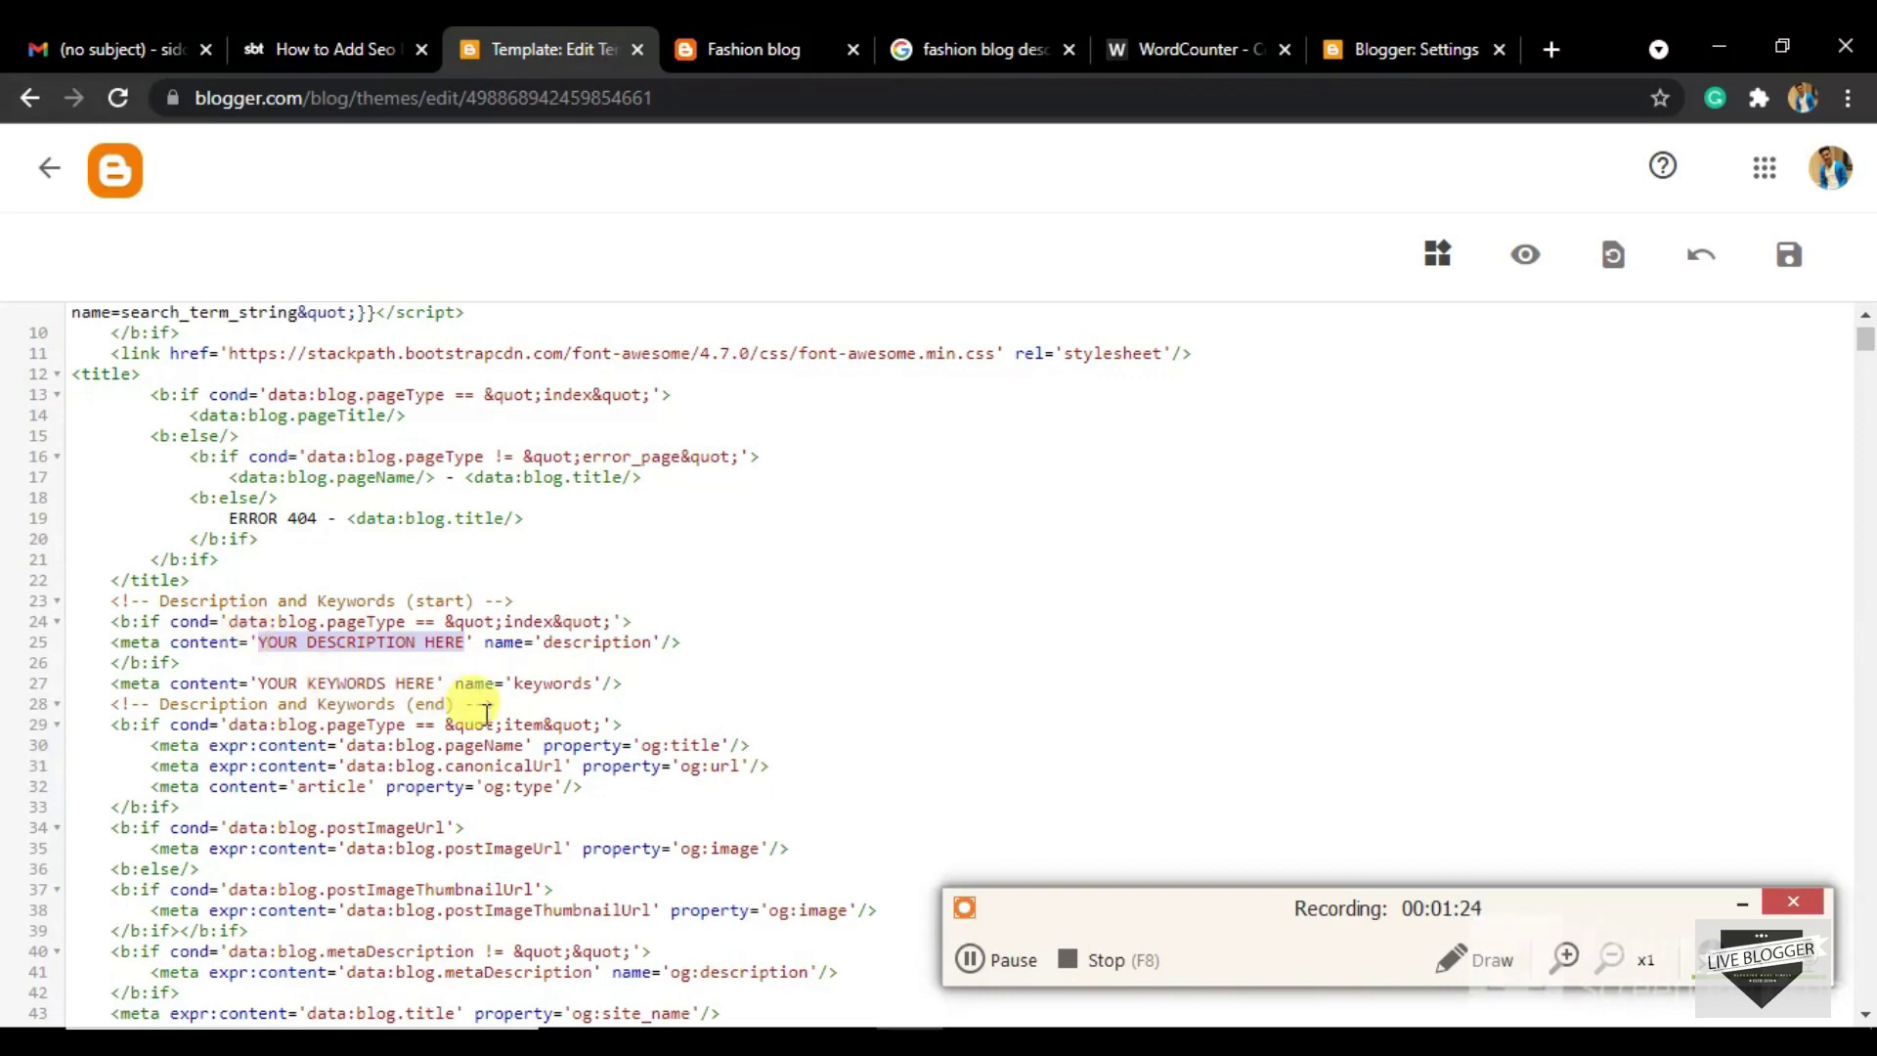
key("ctrl+v")
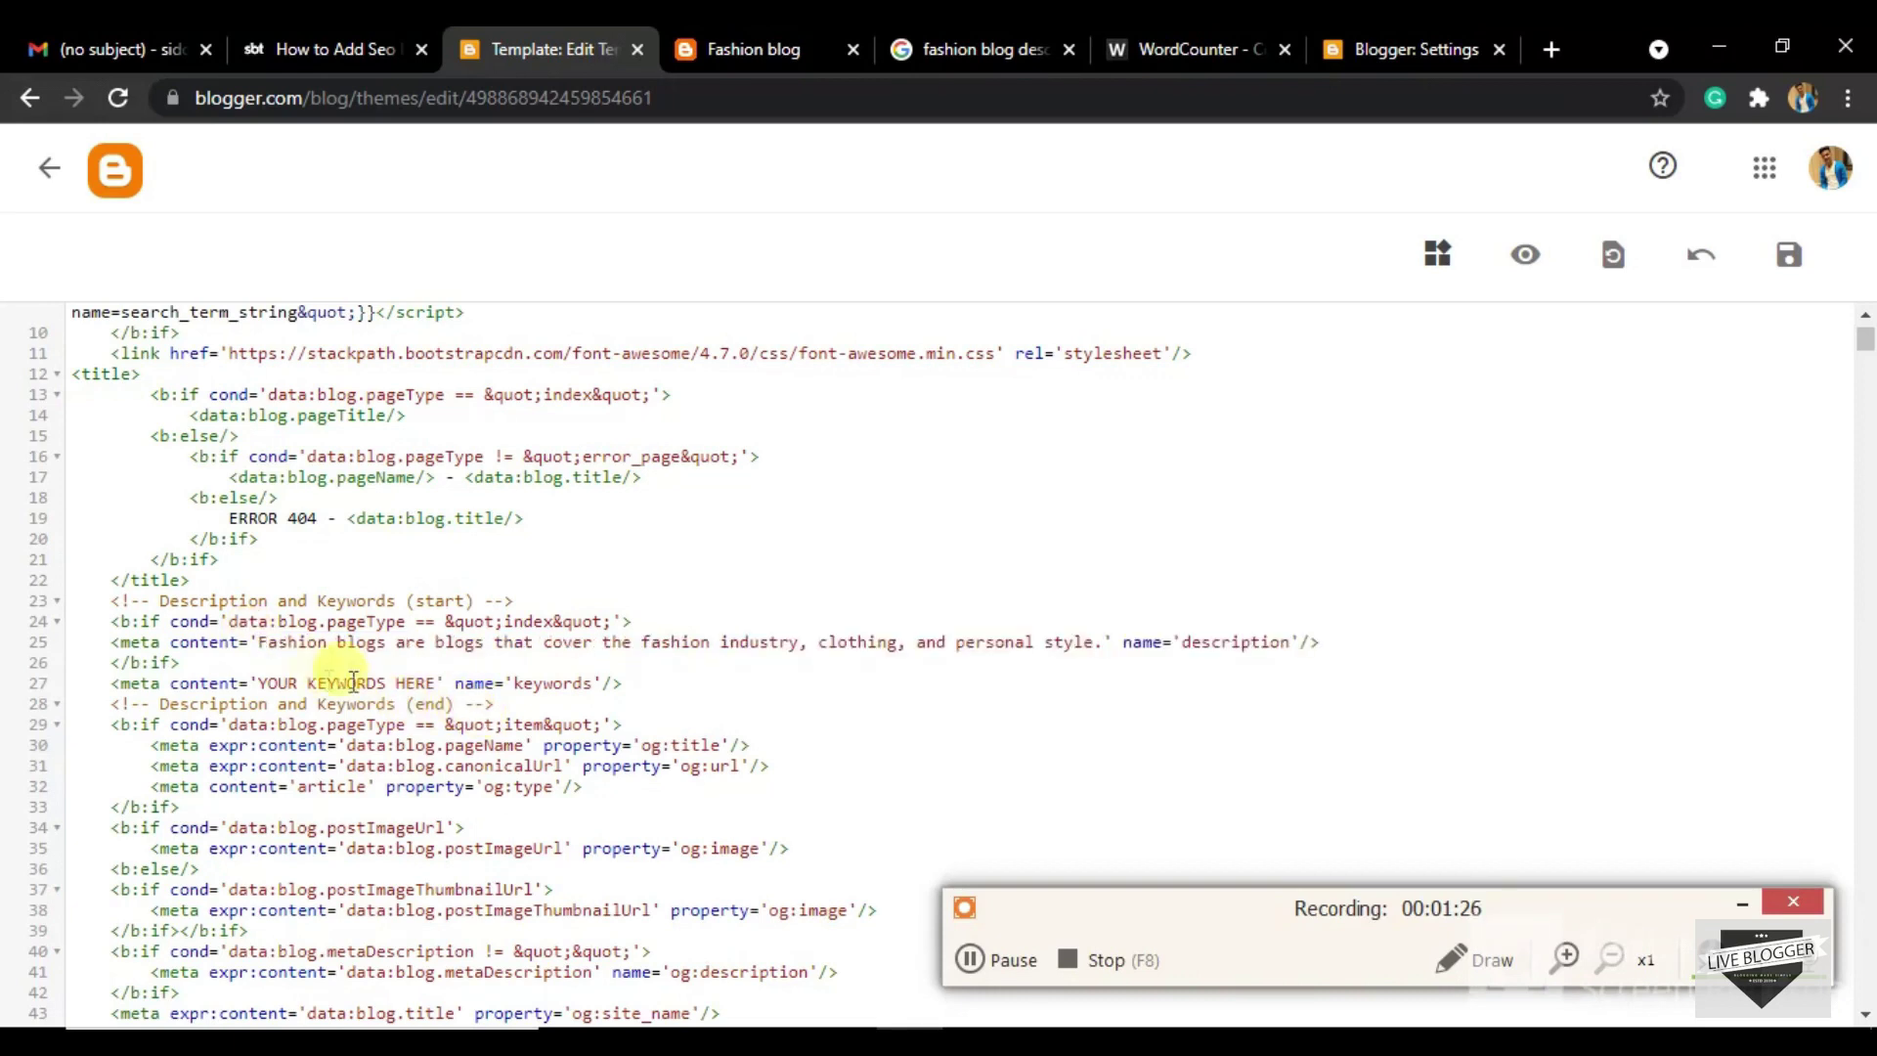
left_click_drag(330, 672, 426, 682)
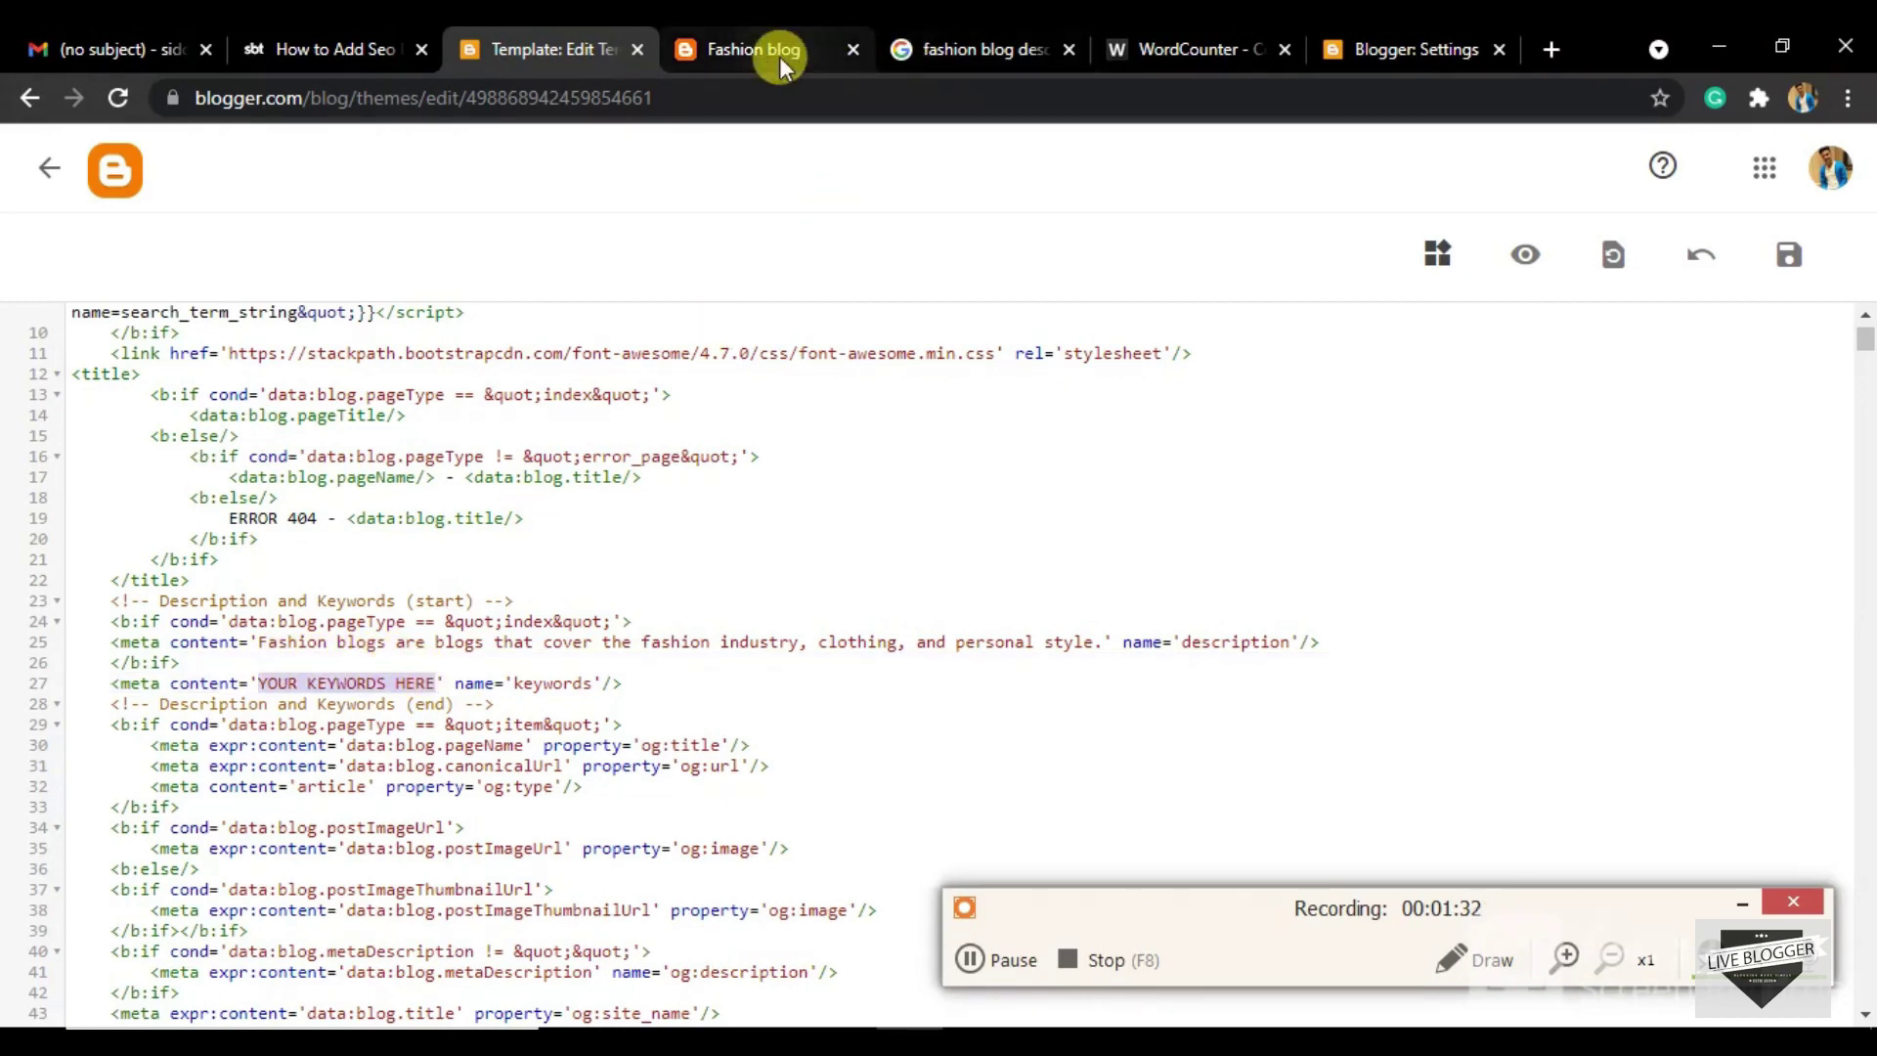
key("BackSpace")
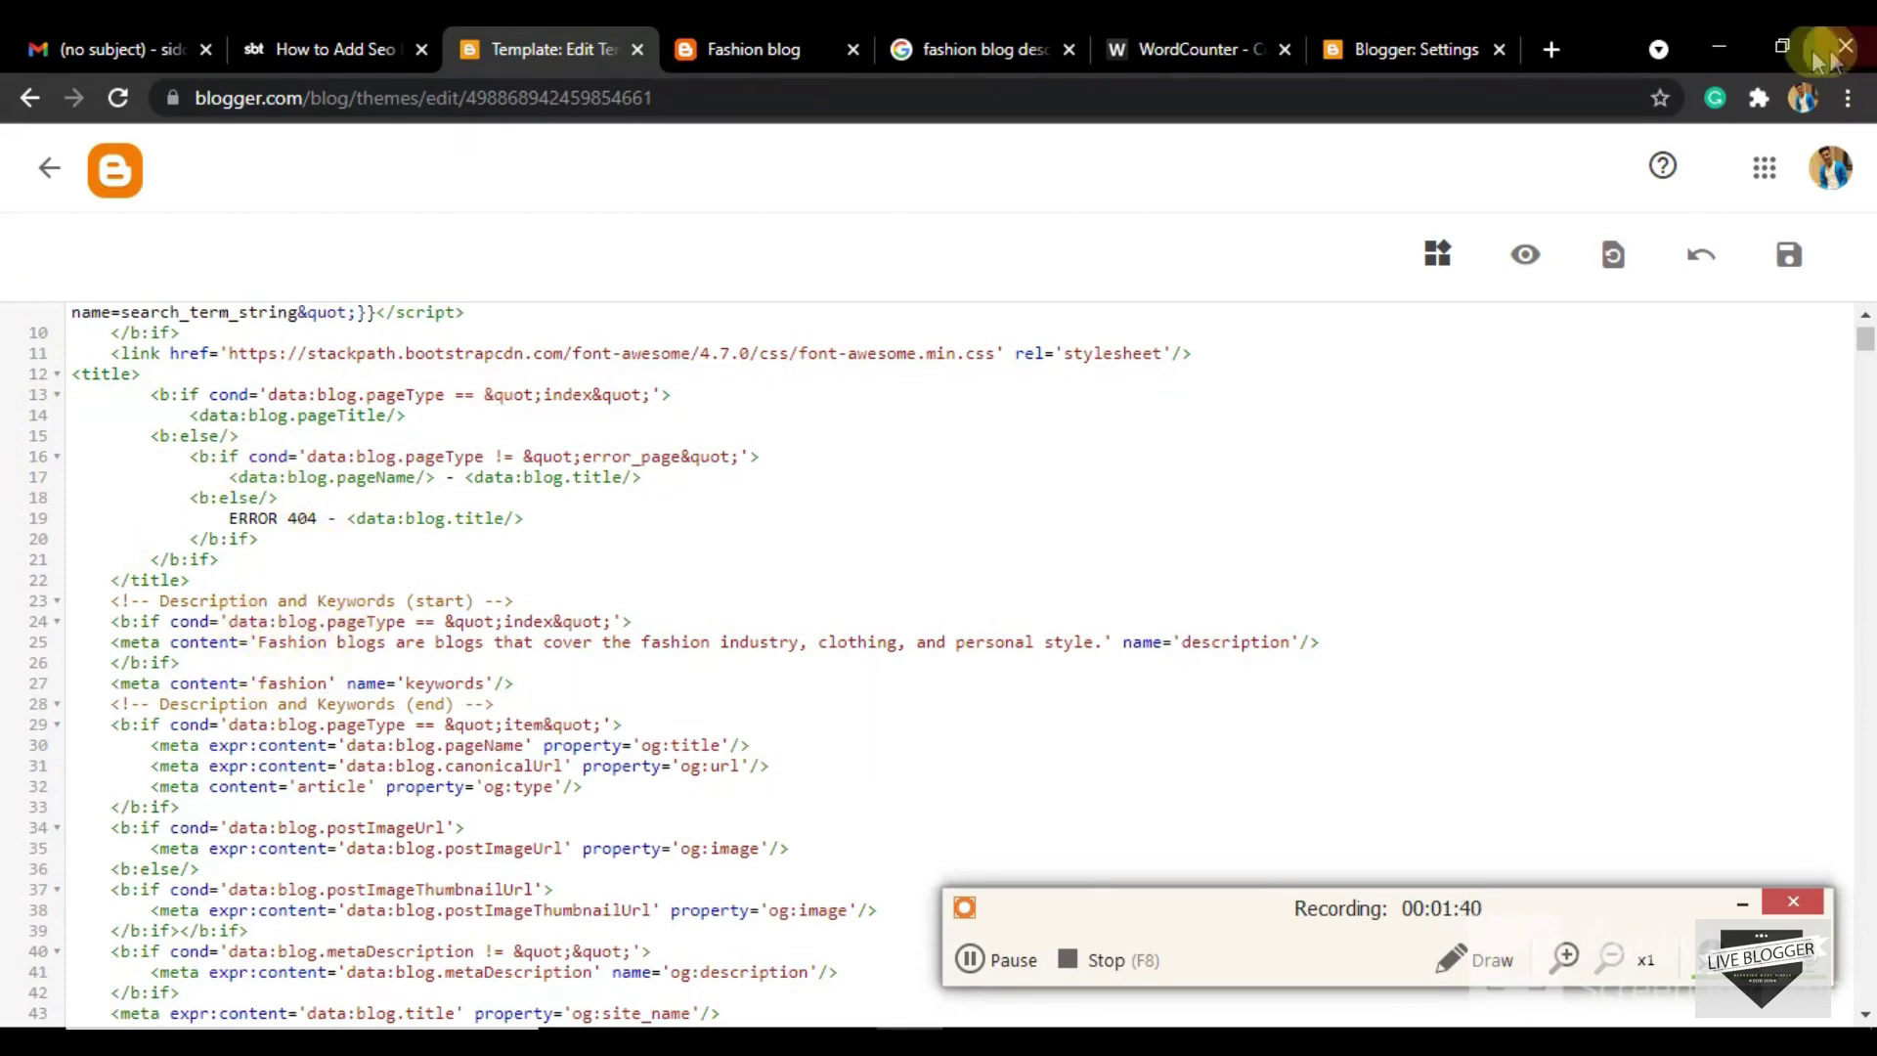
Save the theme code with its filled description and 'fashion' keywords meta tags
left_click(1788, 258)
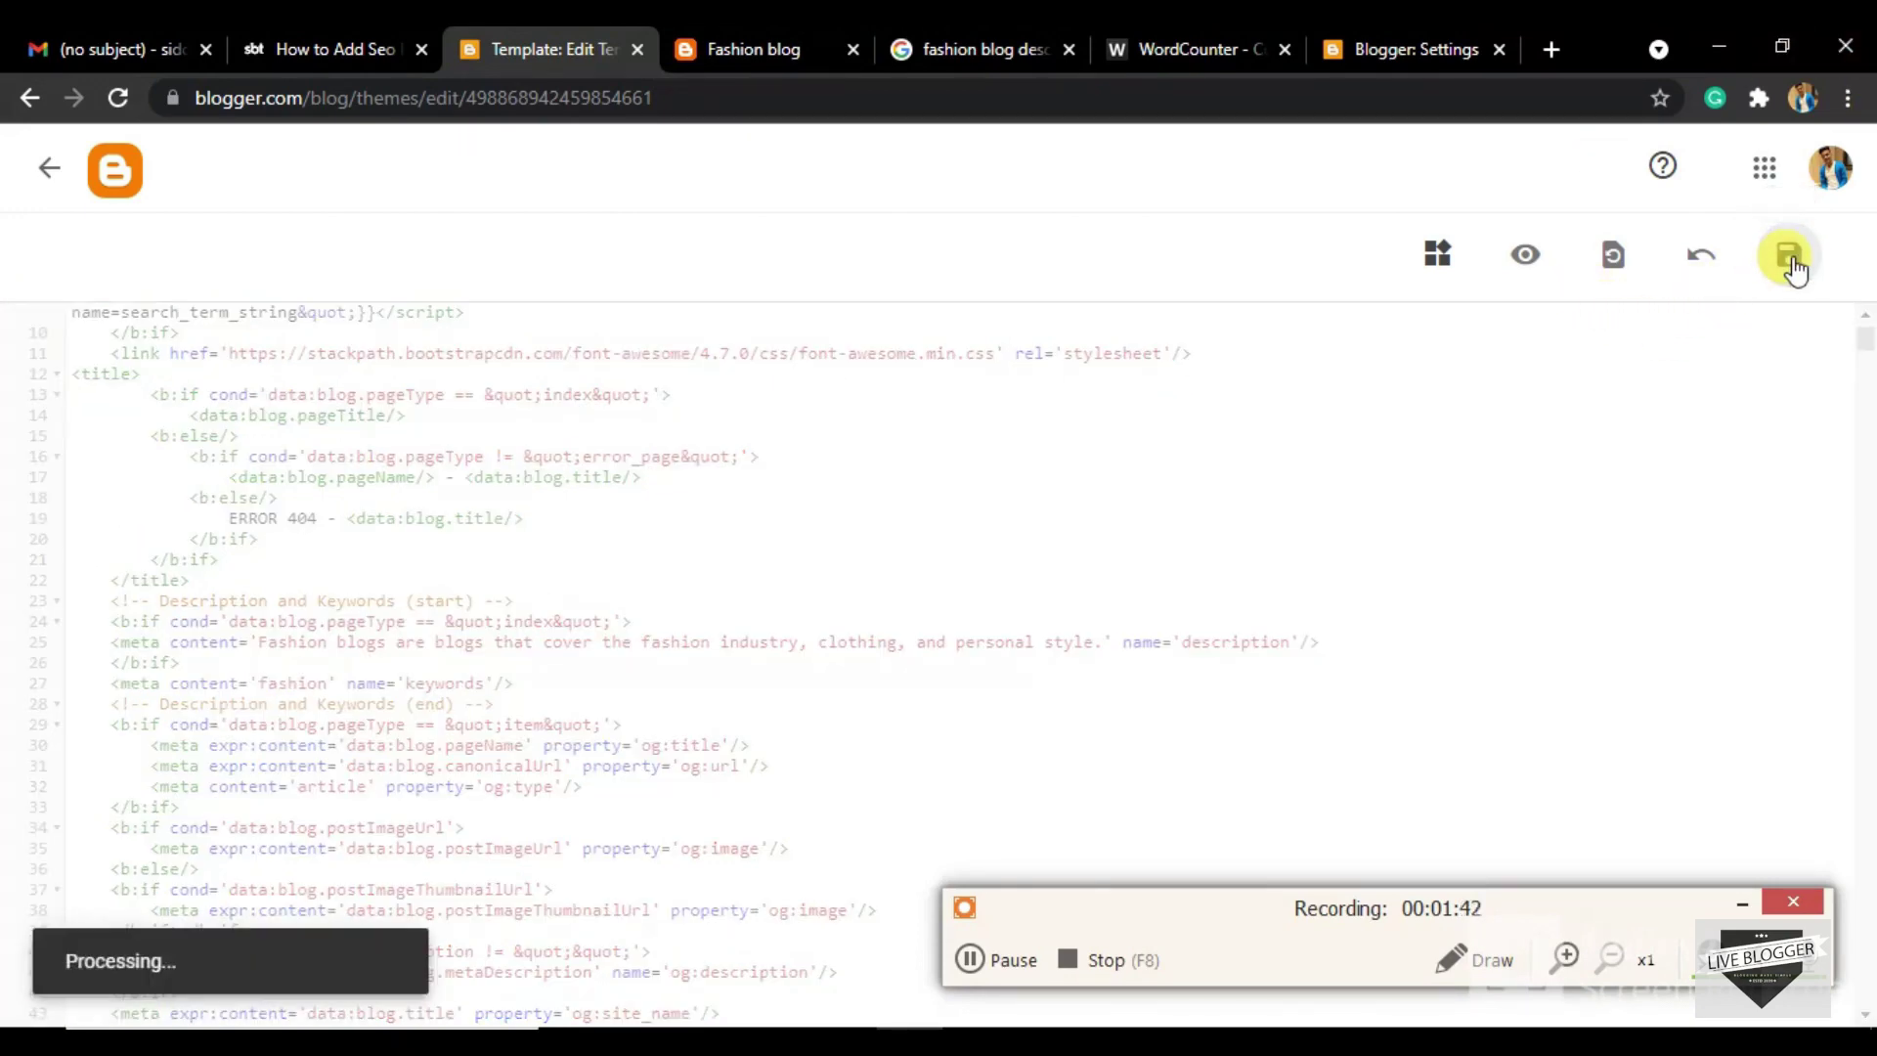